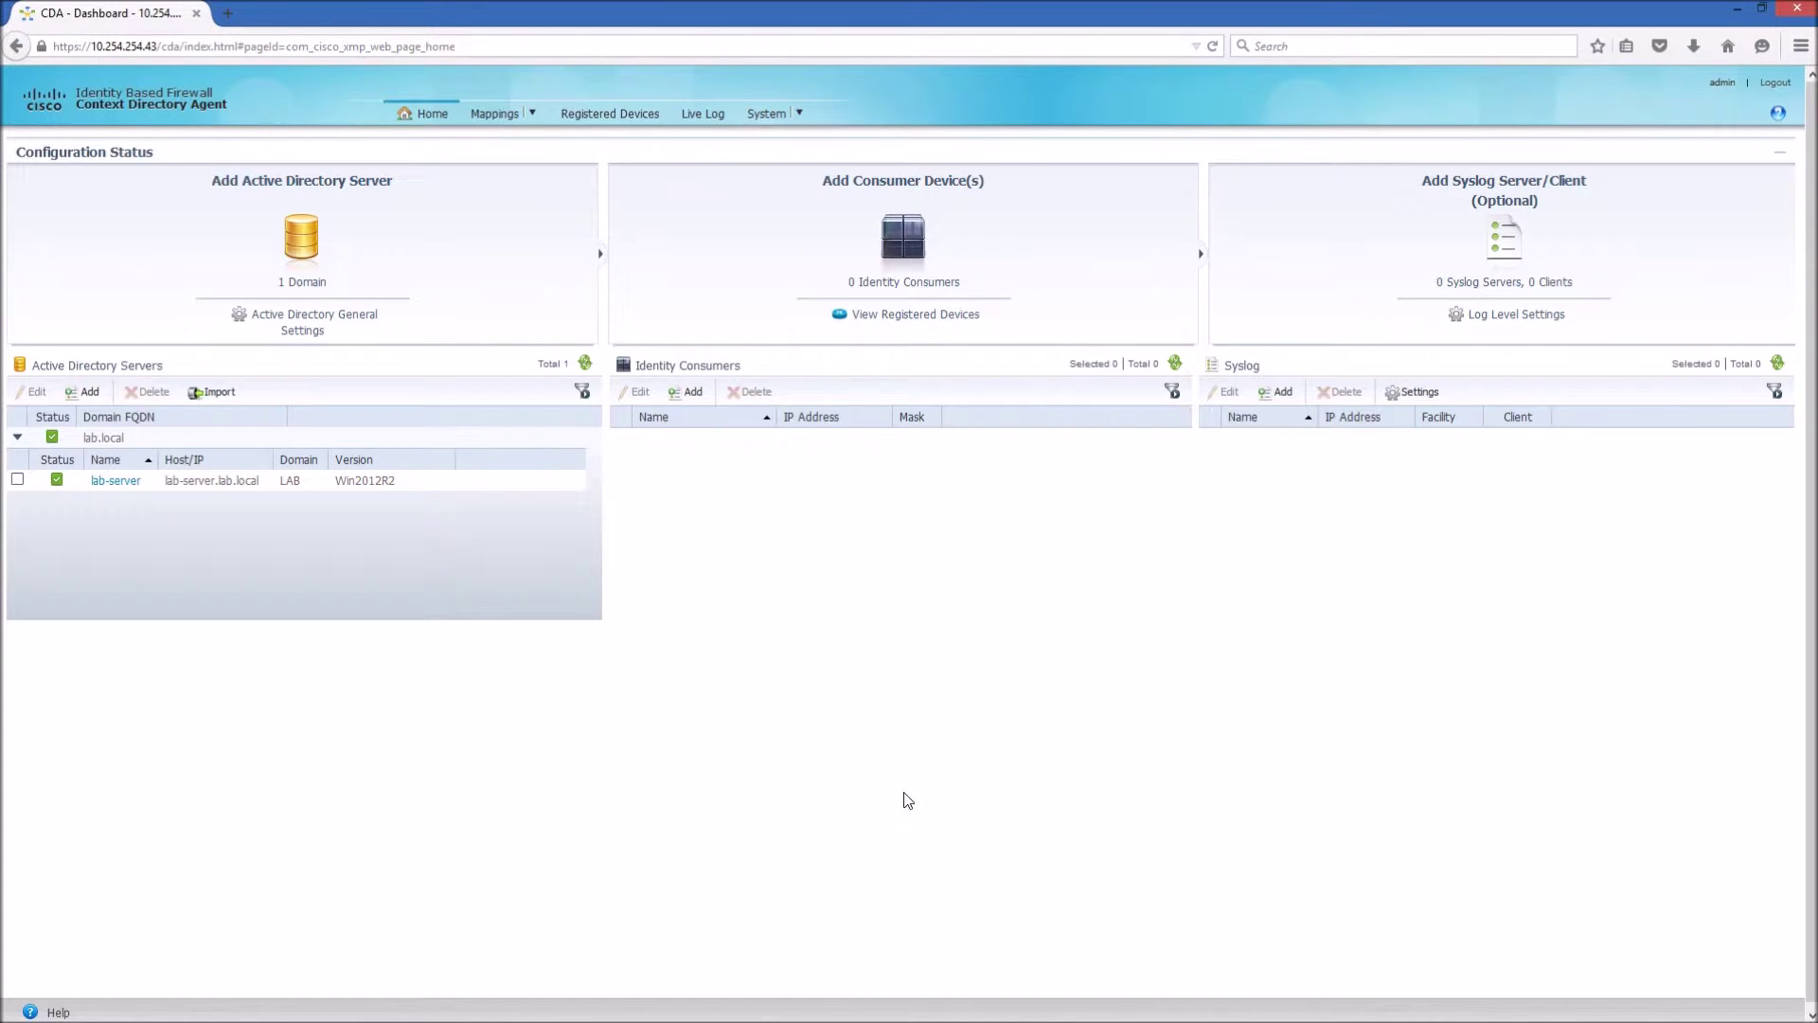
Bring the Windows-Client VM console forward, move it aside, and switch to the server's Server Manager session.
mouse_move(654, 1014)
mouse_move(562, 1017)
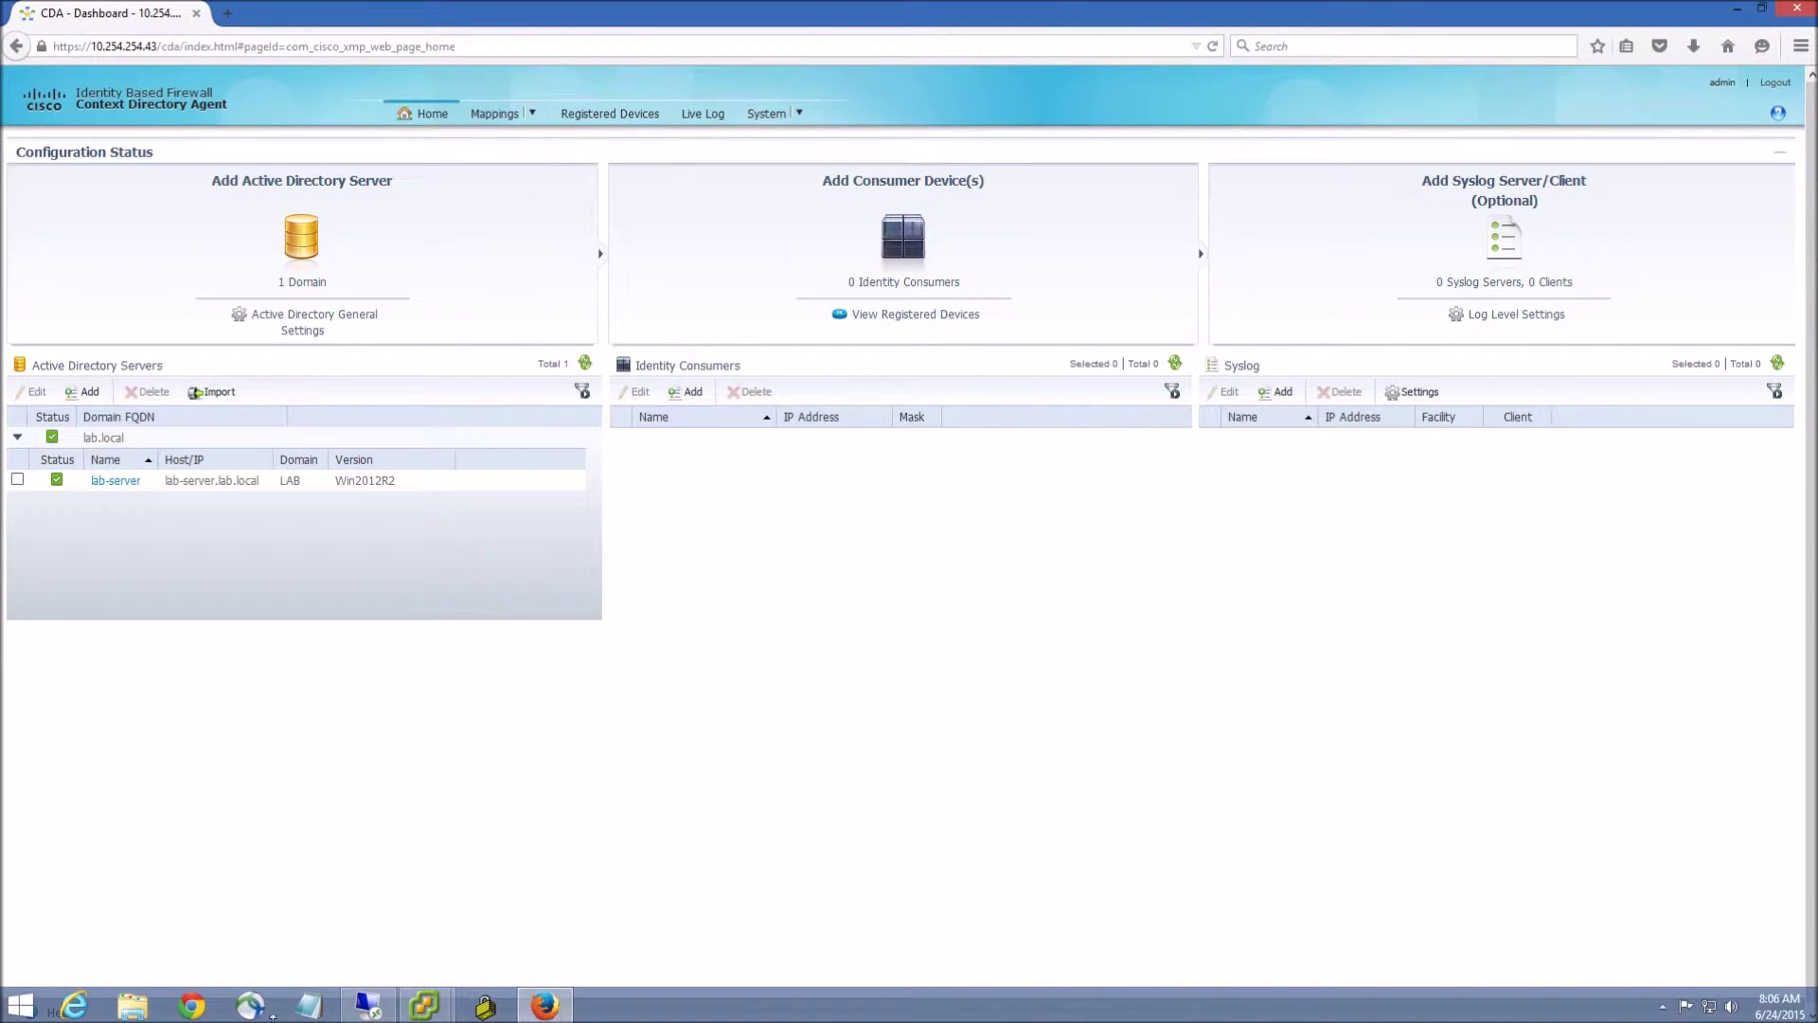
mouse_move(425, 1006)
click(512, 909)
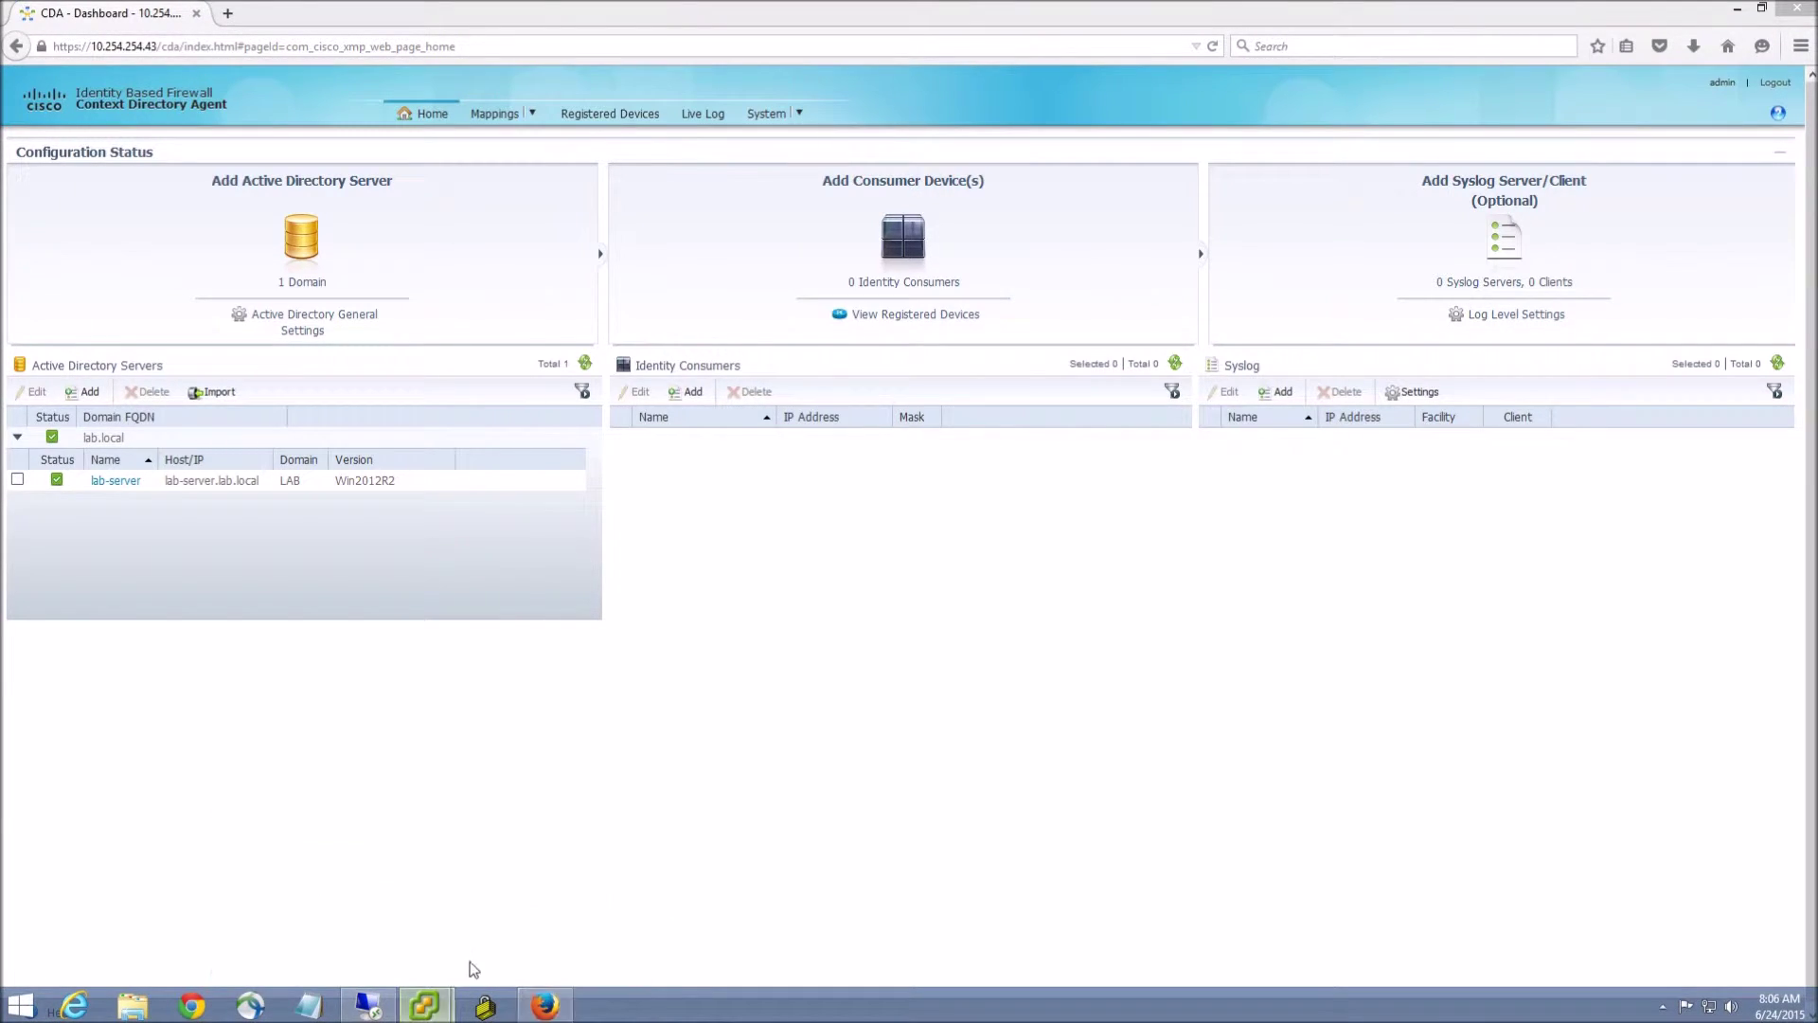
drag(670, 128, 841, 88)
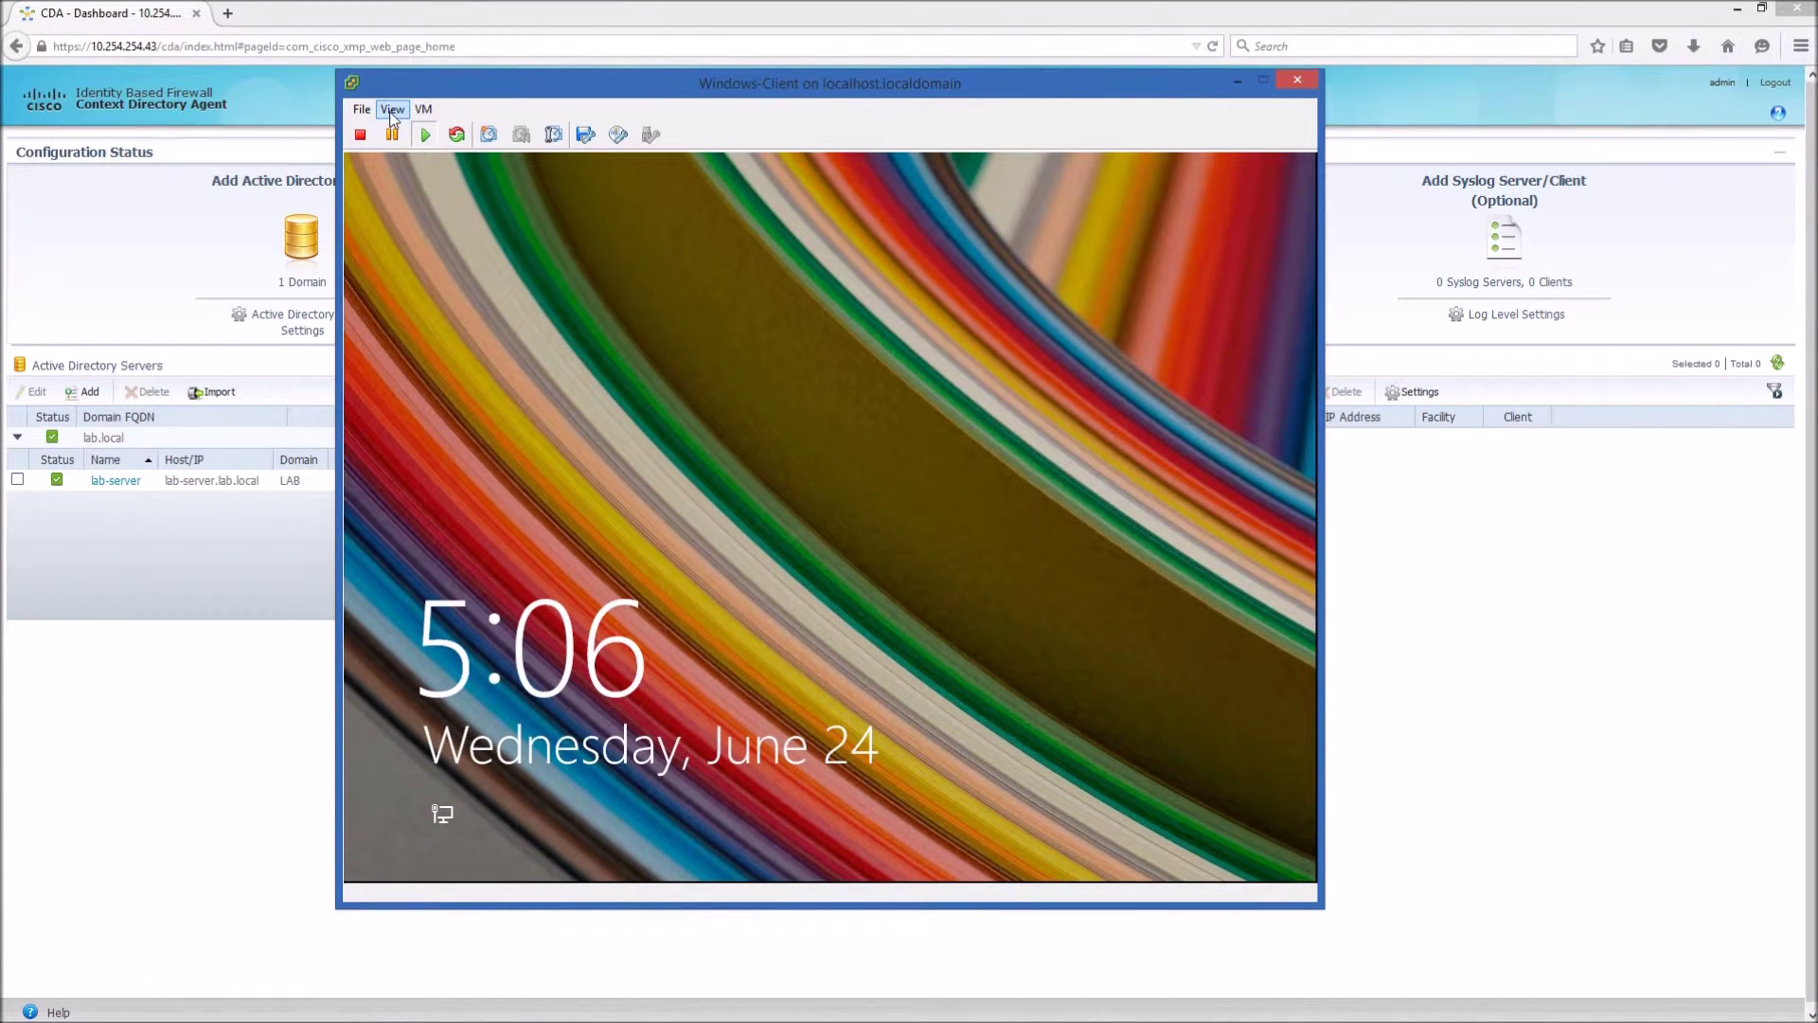
mouse_move(535, 1018)
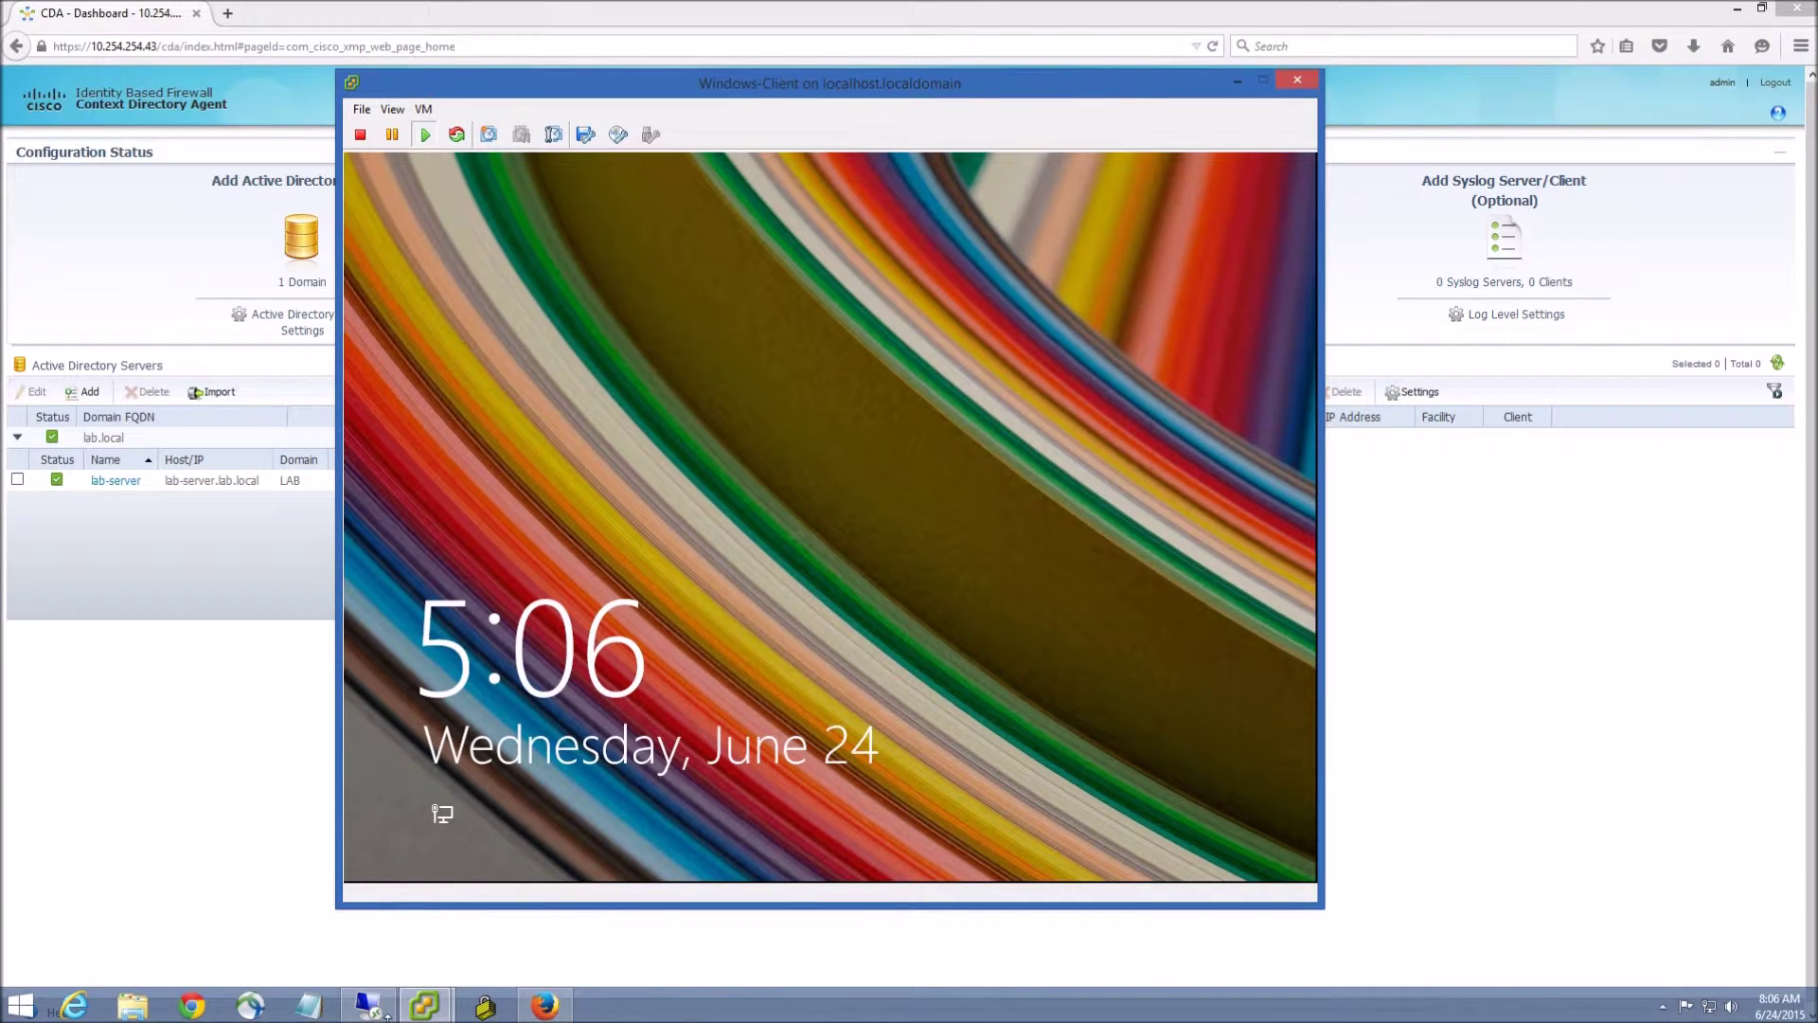
click(371, 1007)
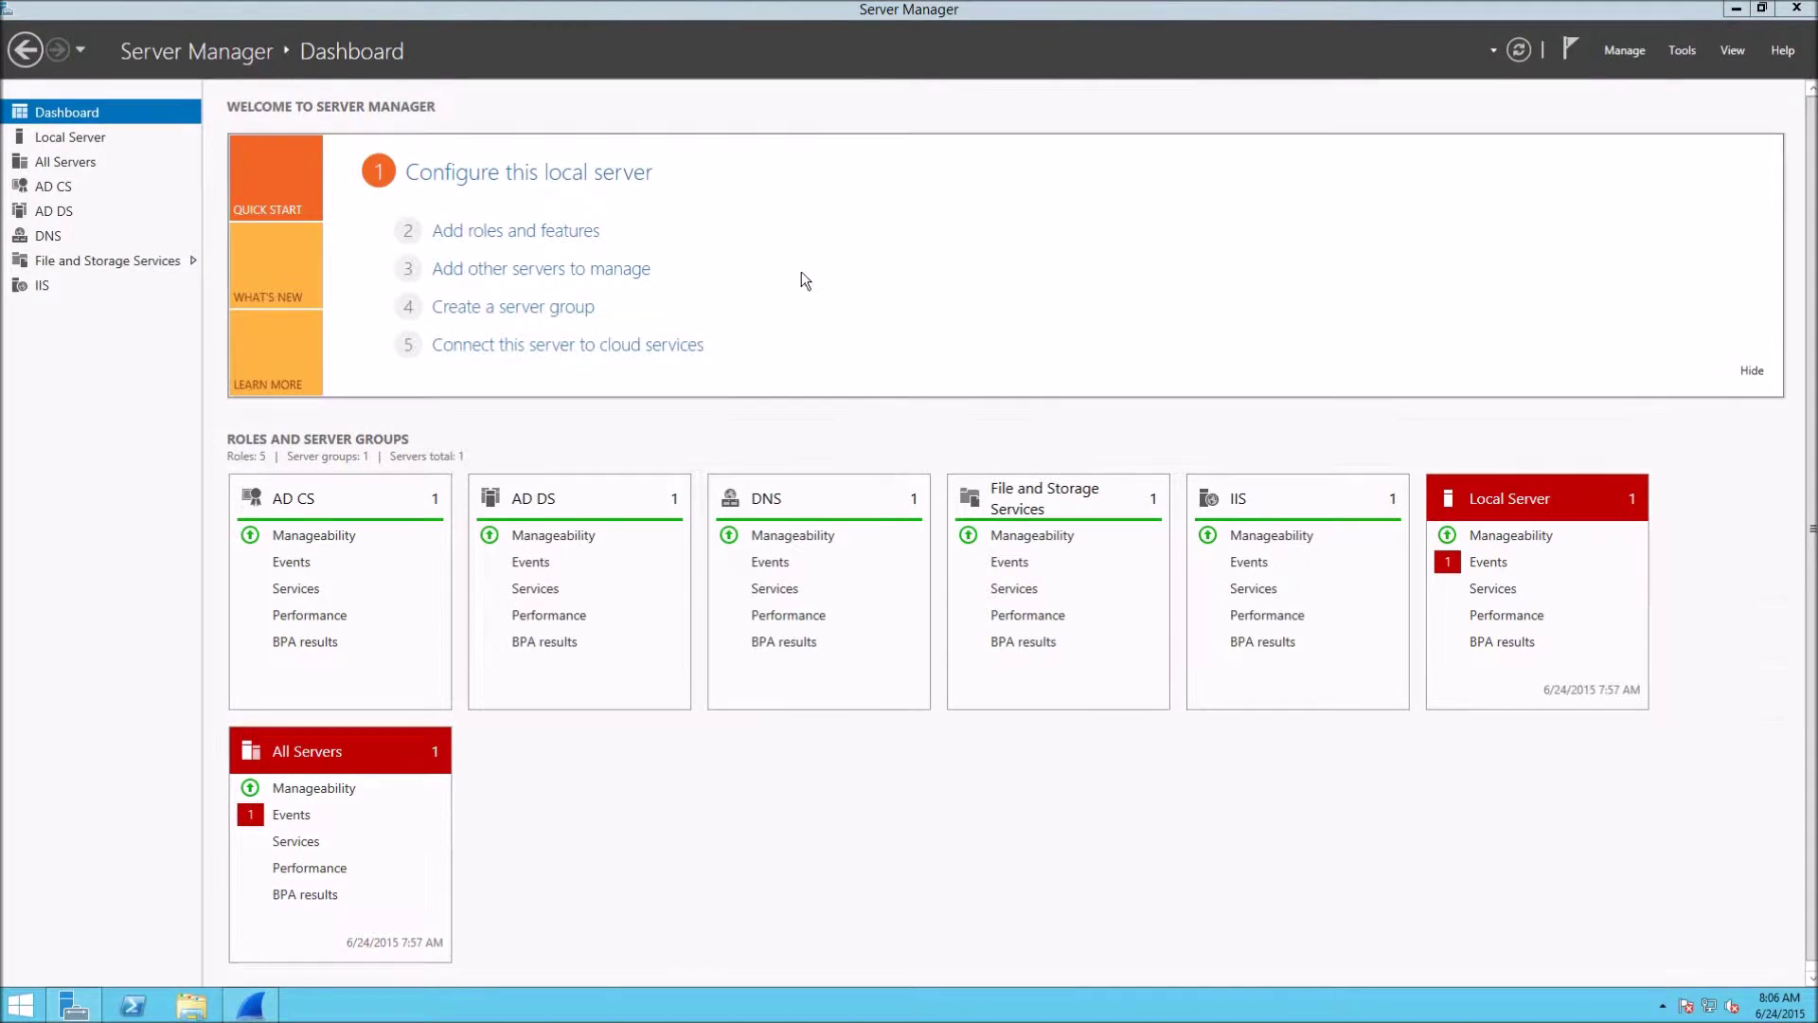
Open Event Viewer's Windows Logs > Security log, showing the log-cleared event 1102.
click(1686, 53)
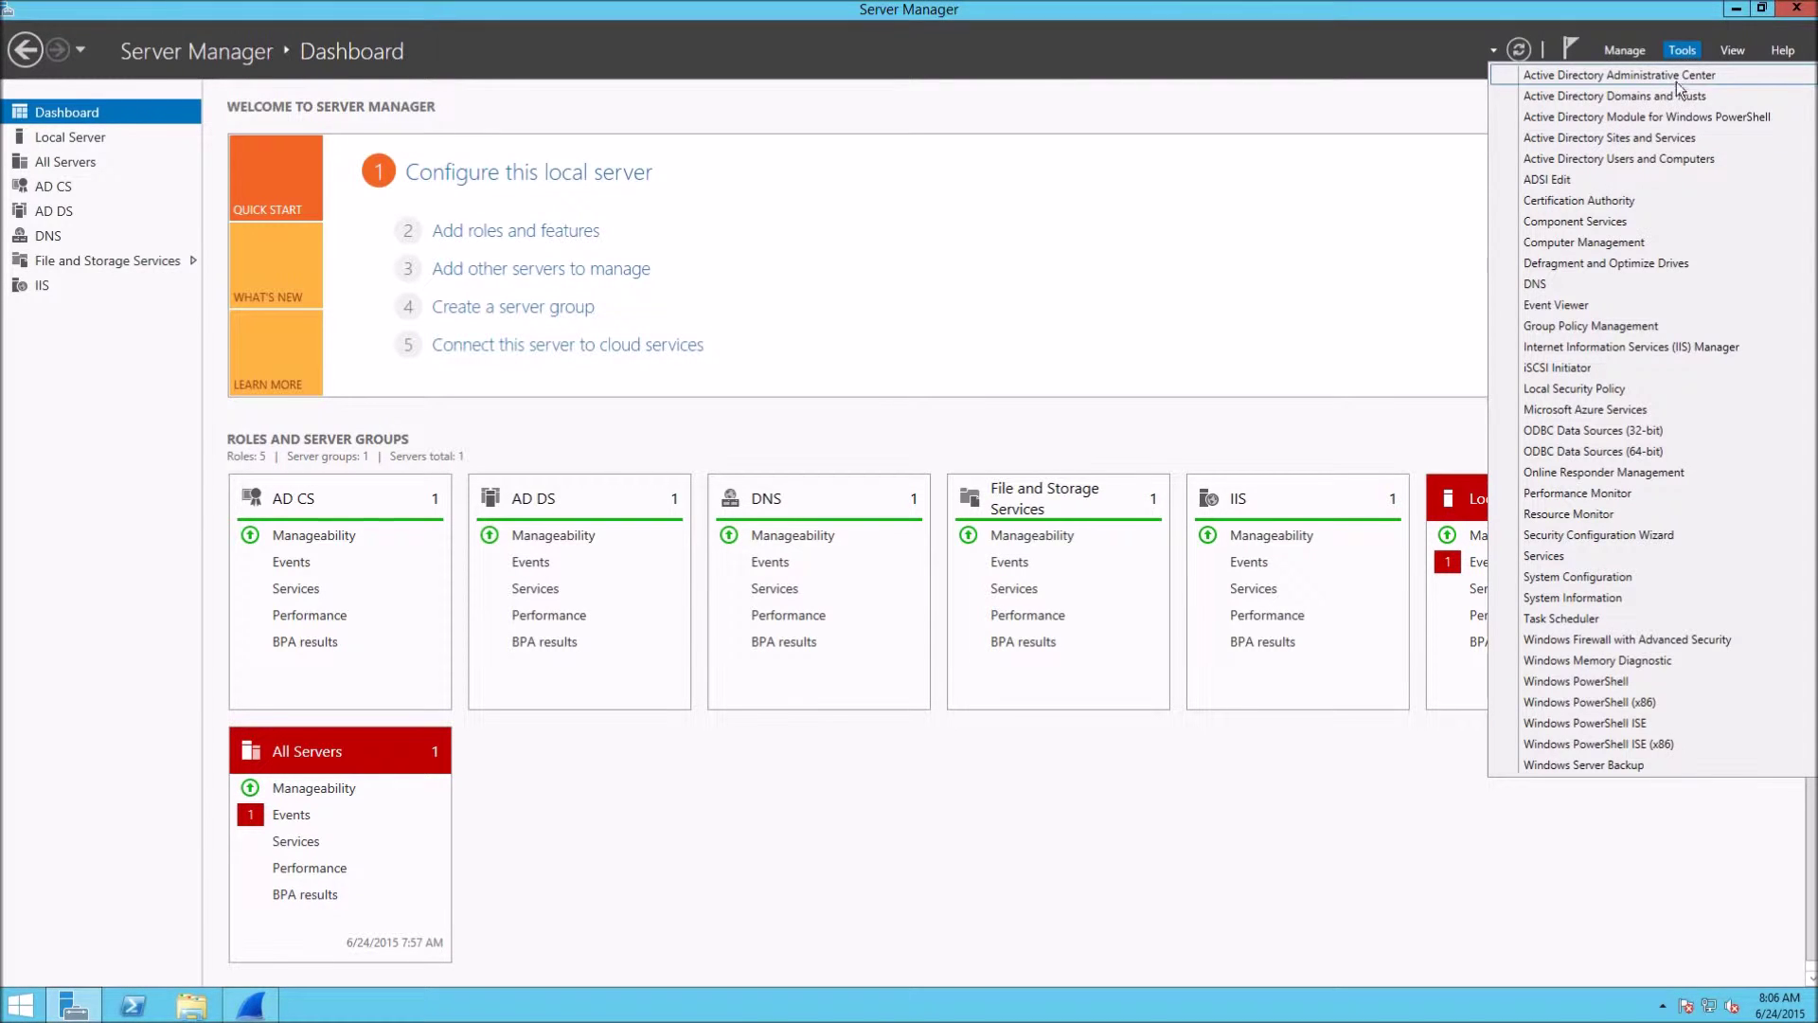
click(1608, 304)
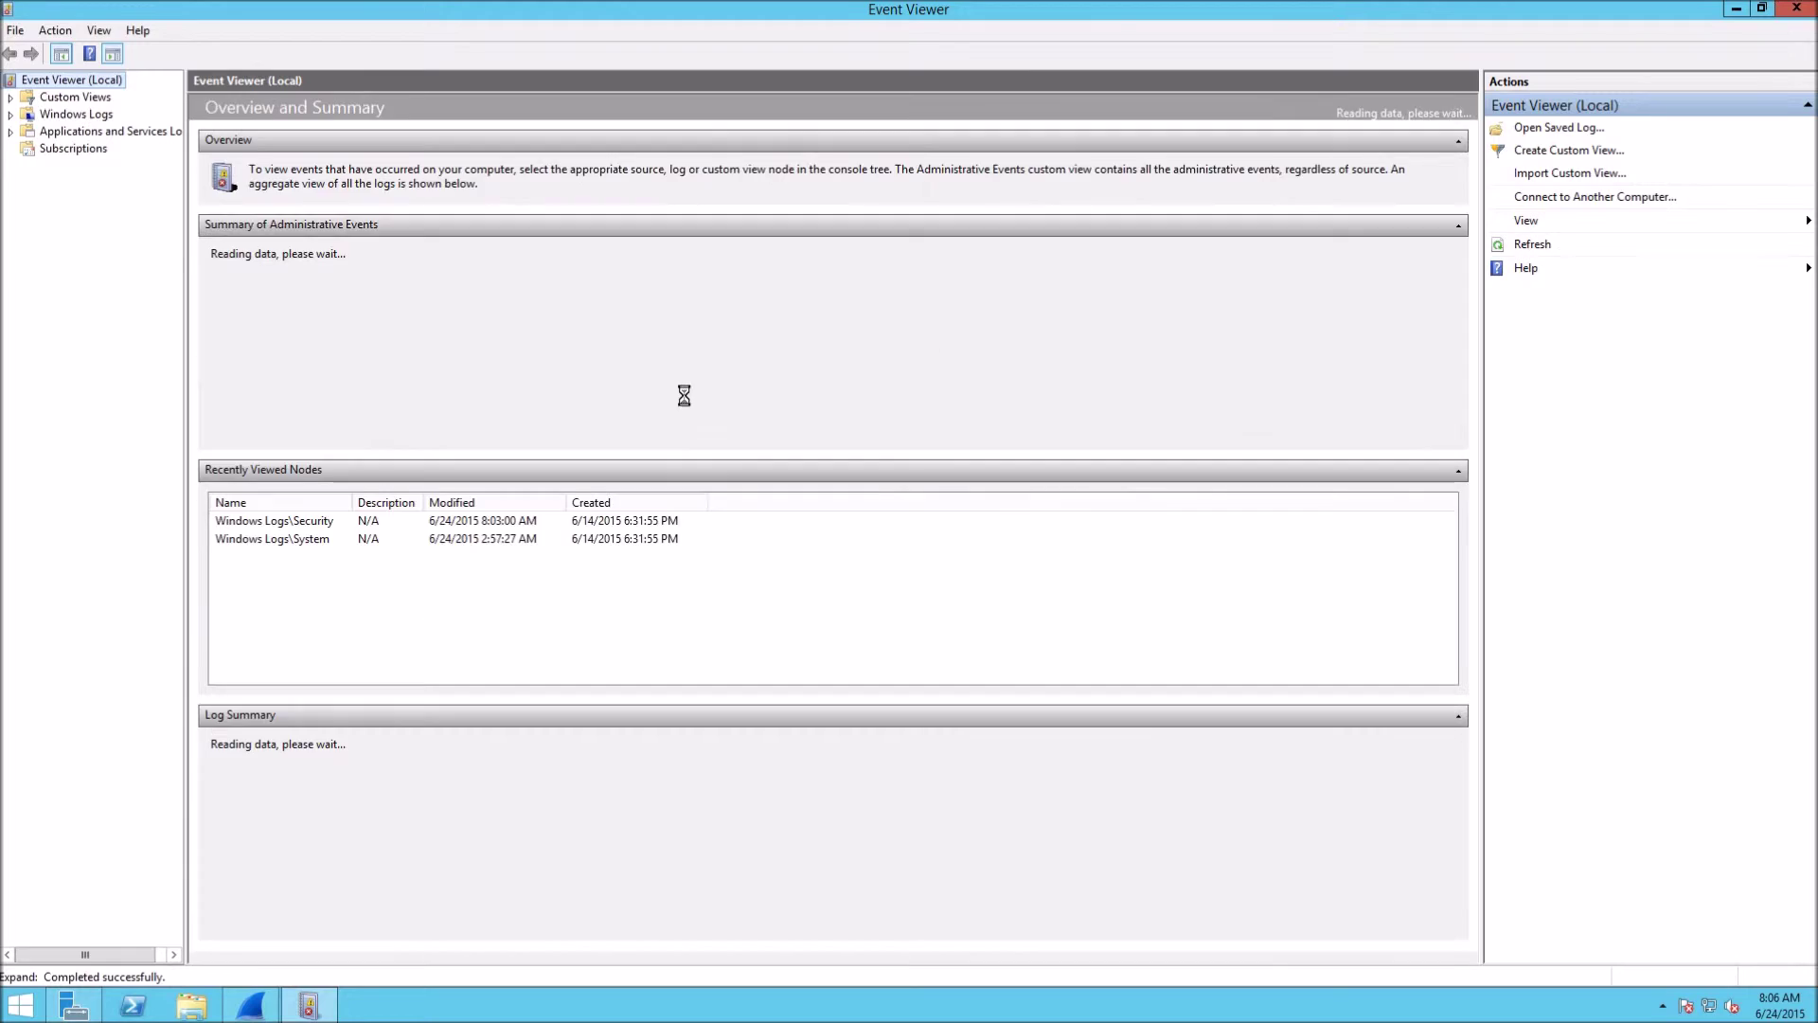
click(11, 97)
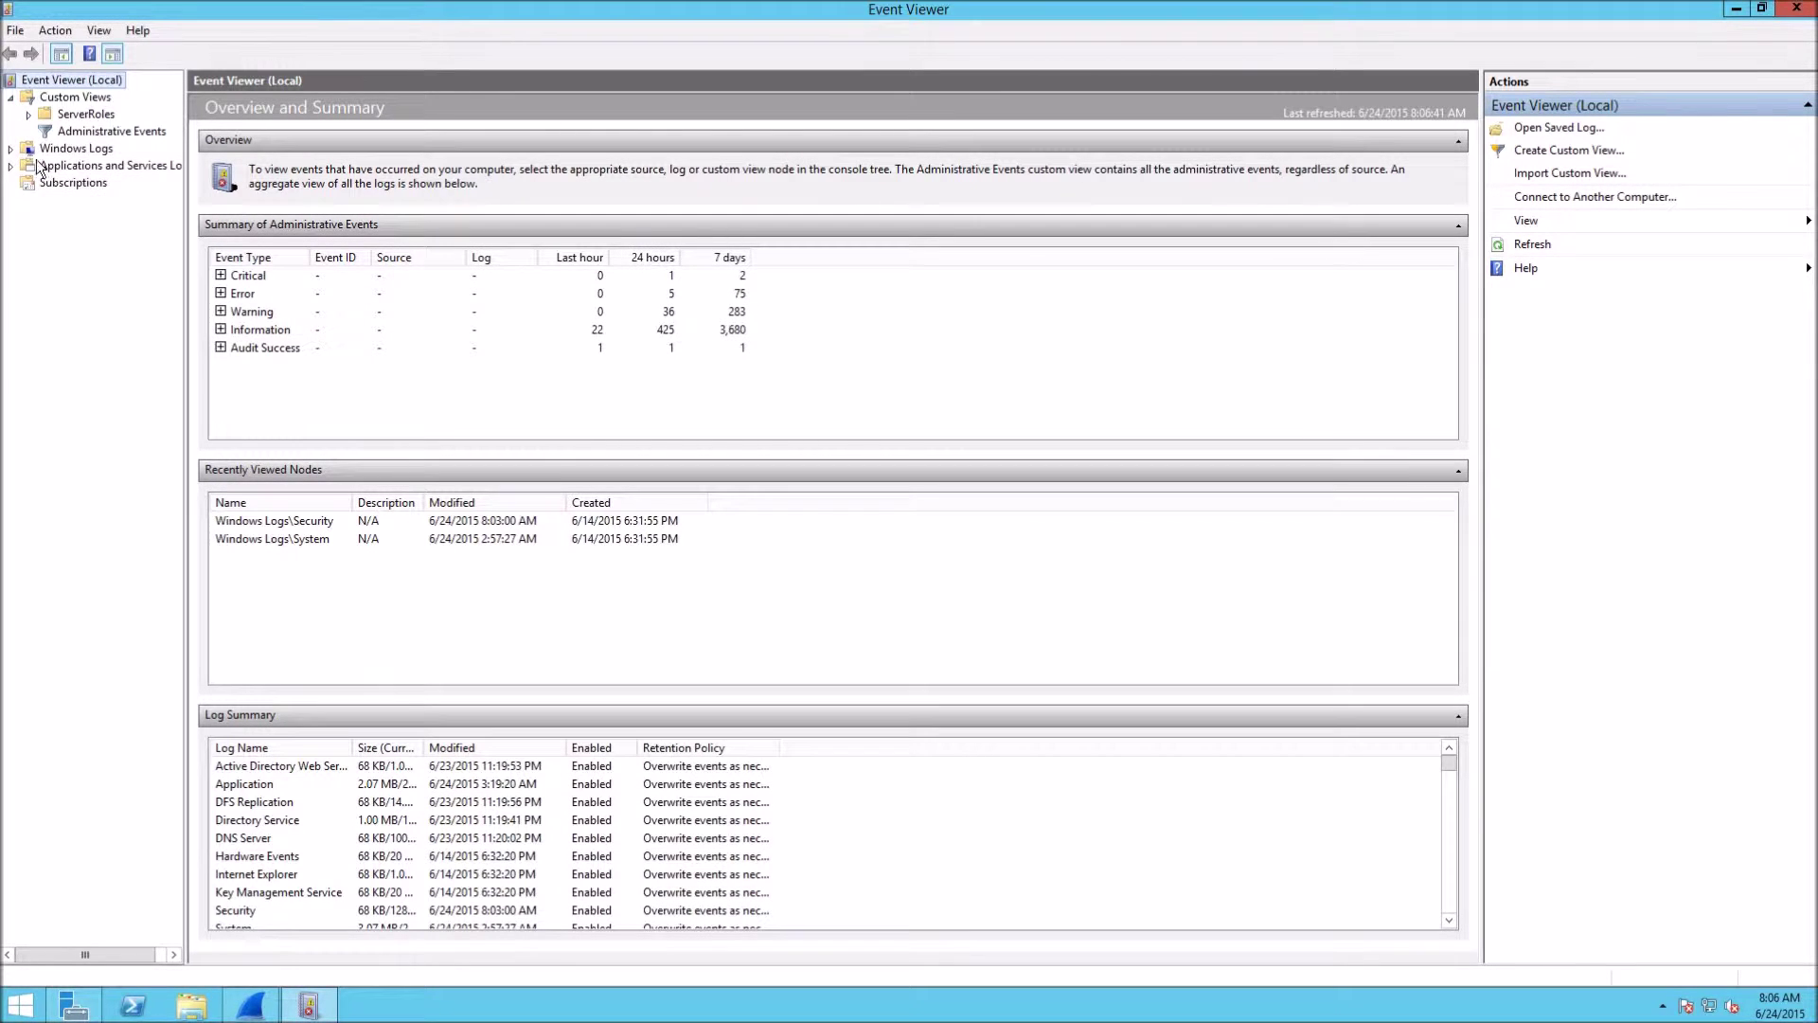
click(11, 148)
click(77, 182)
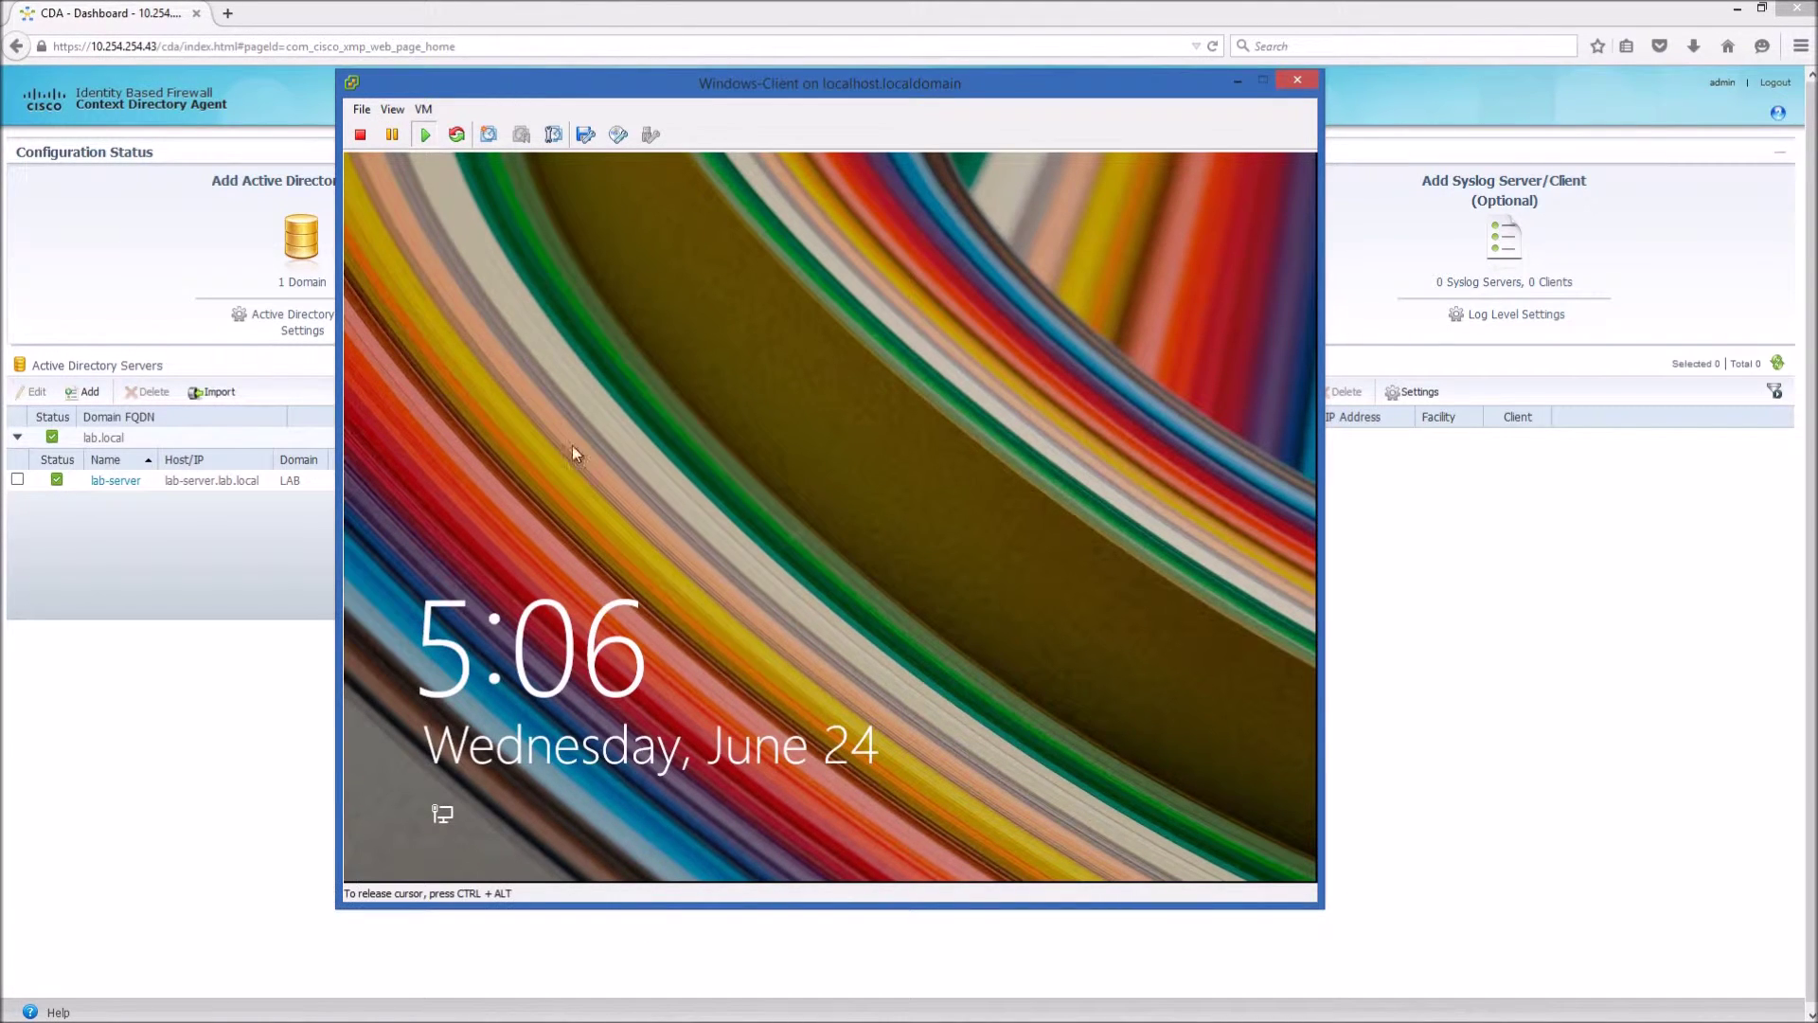
click(595, 481)
Sign the Windows-Client VM in as the LAB domain user with the account password, then return to Event Viewer.
click(654, 488)
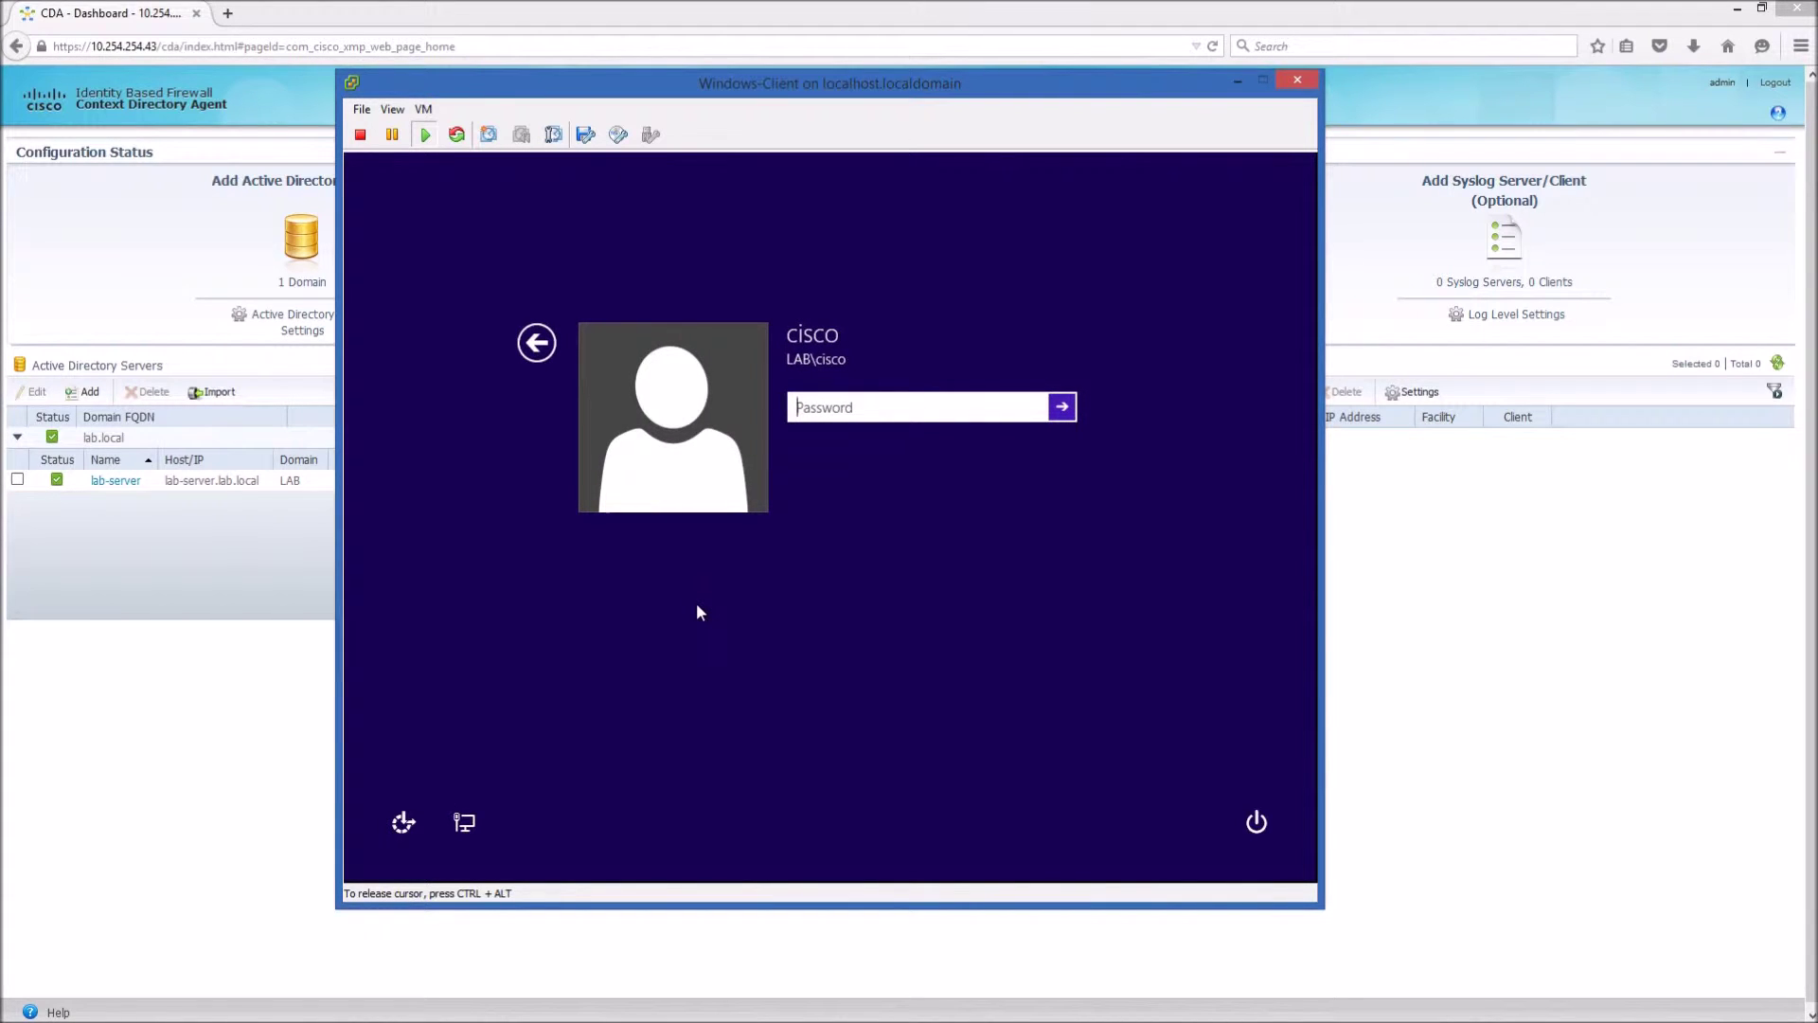
text(Cisco123)
key(Return)
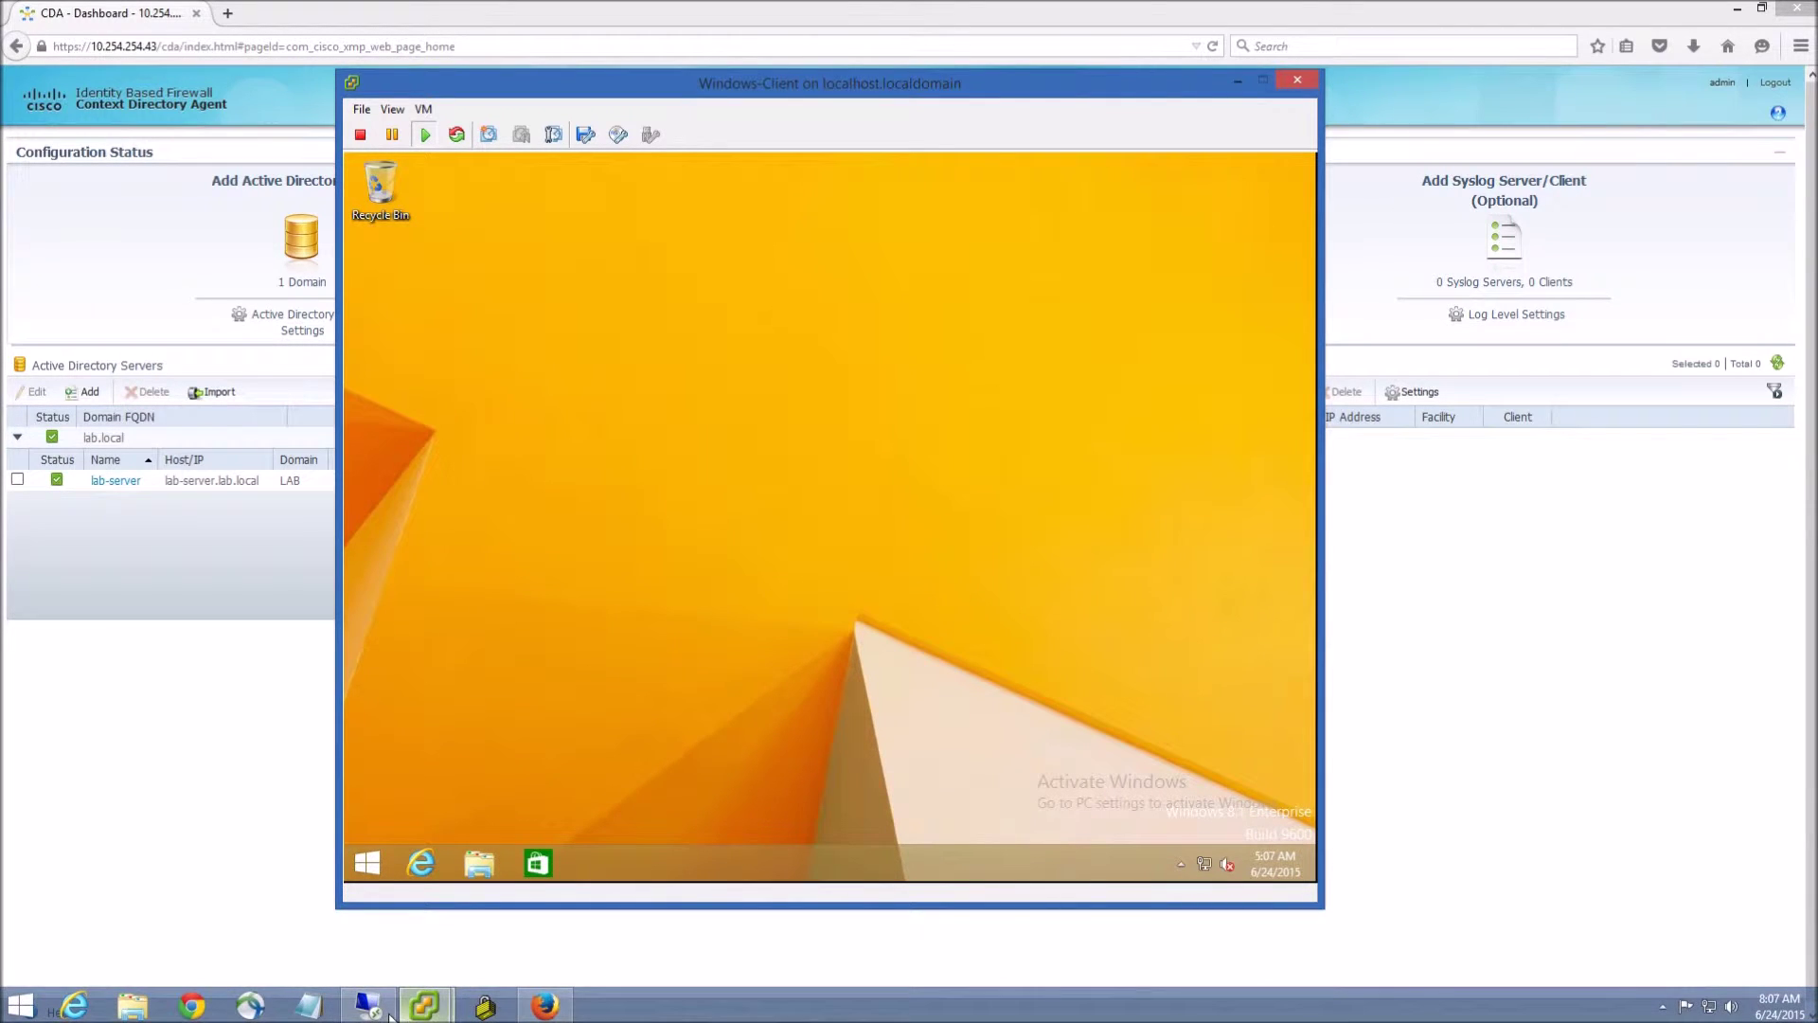
click(428, 1008)
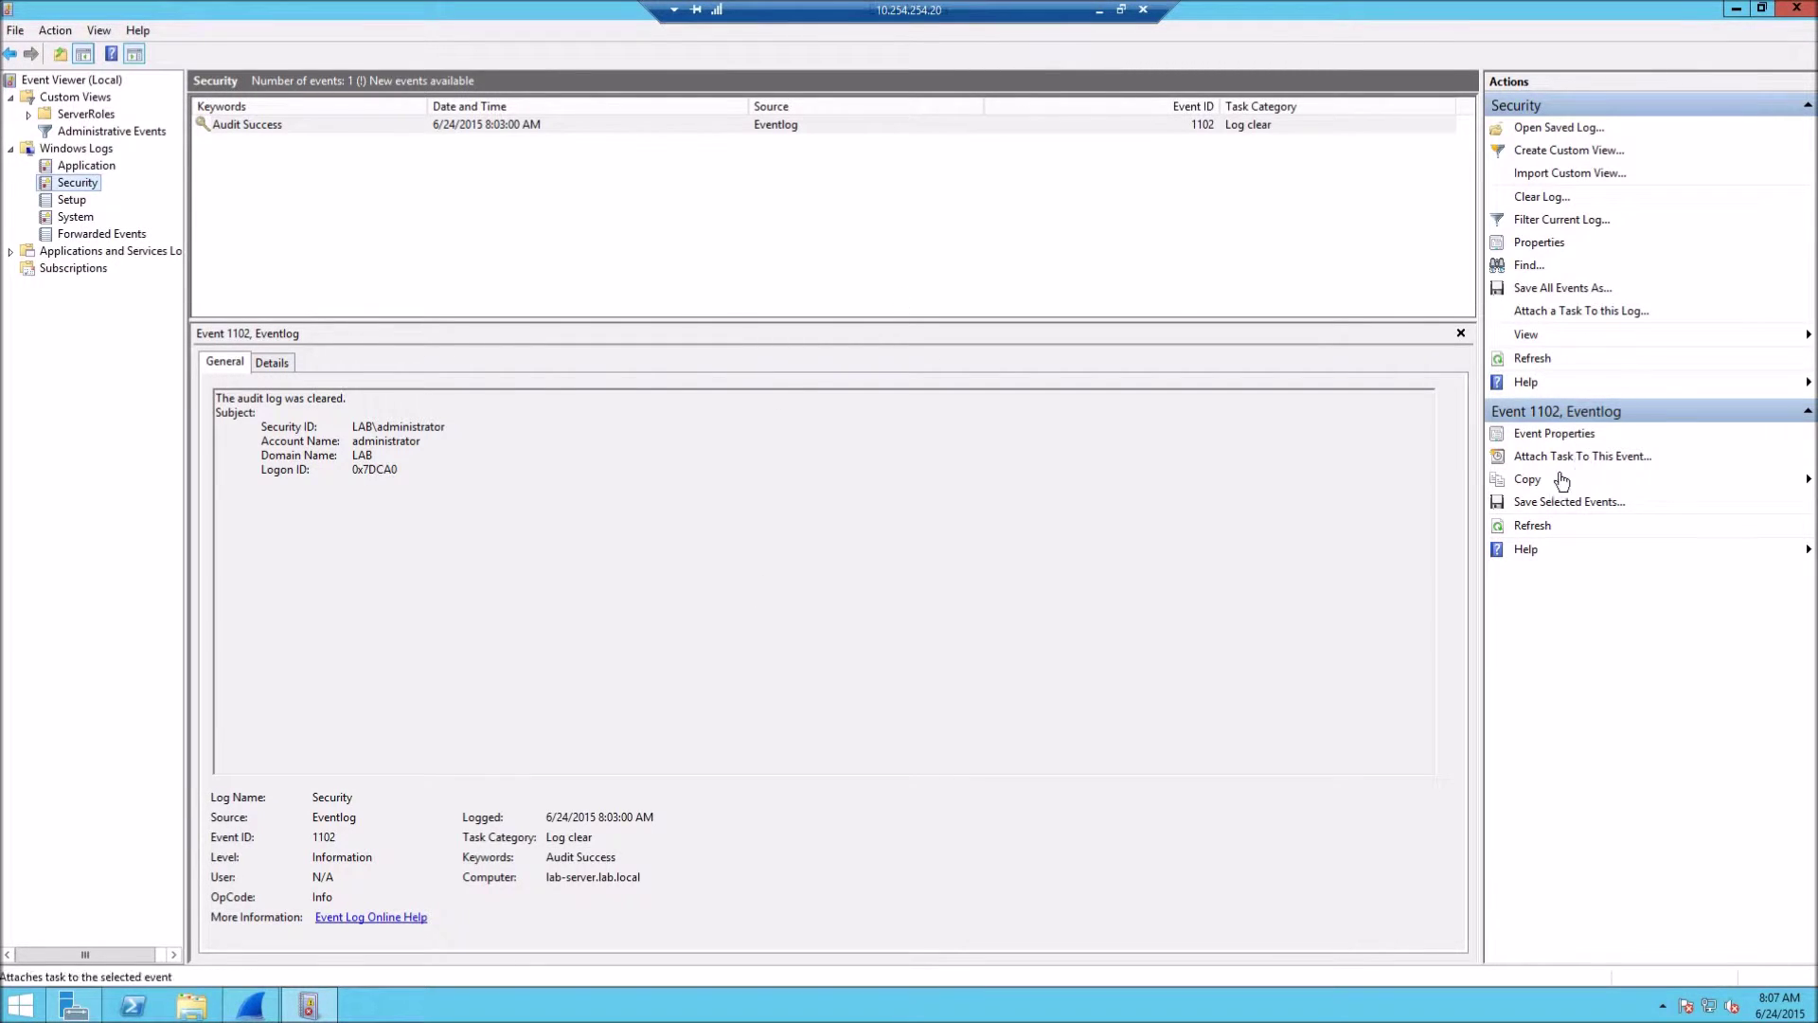
Refresh the Security log and step through the new Kerberos 4769 events for LAB-PC$ and LAB-SERVER$.
click(1529, 364)
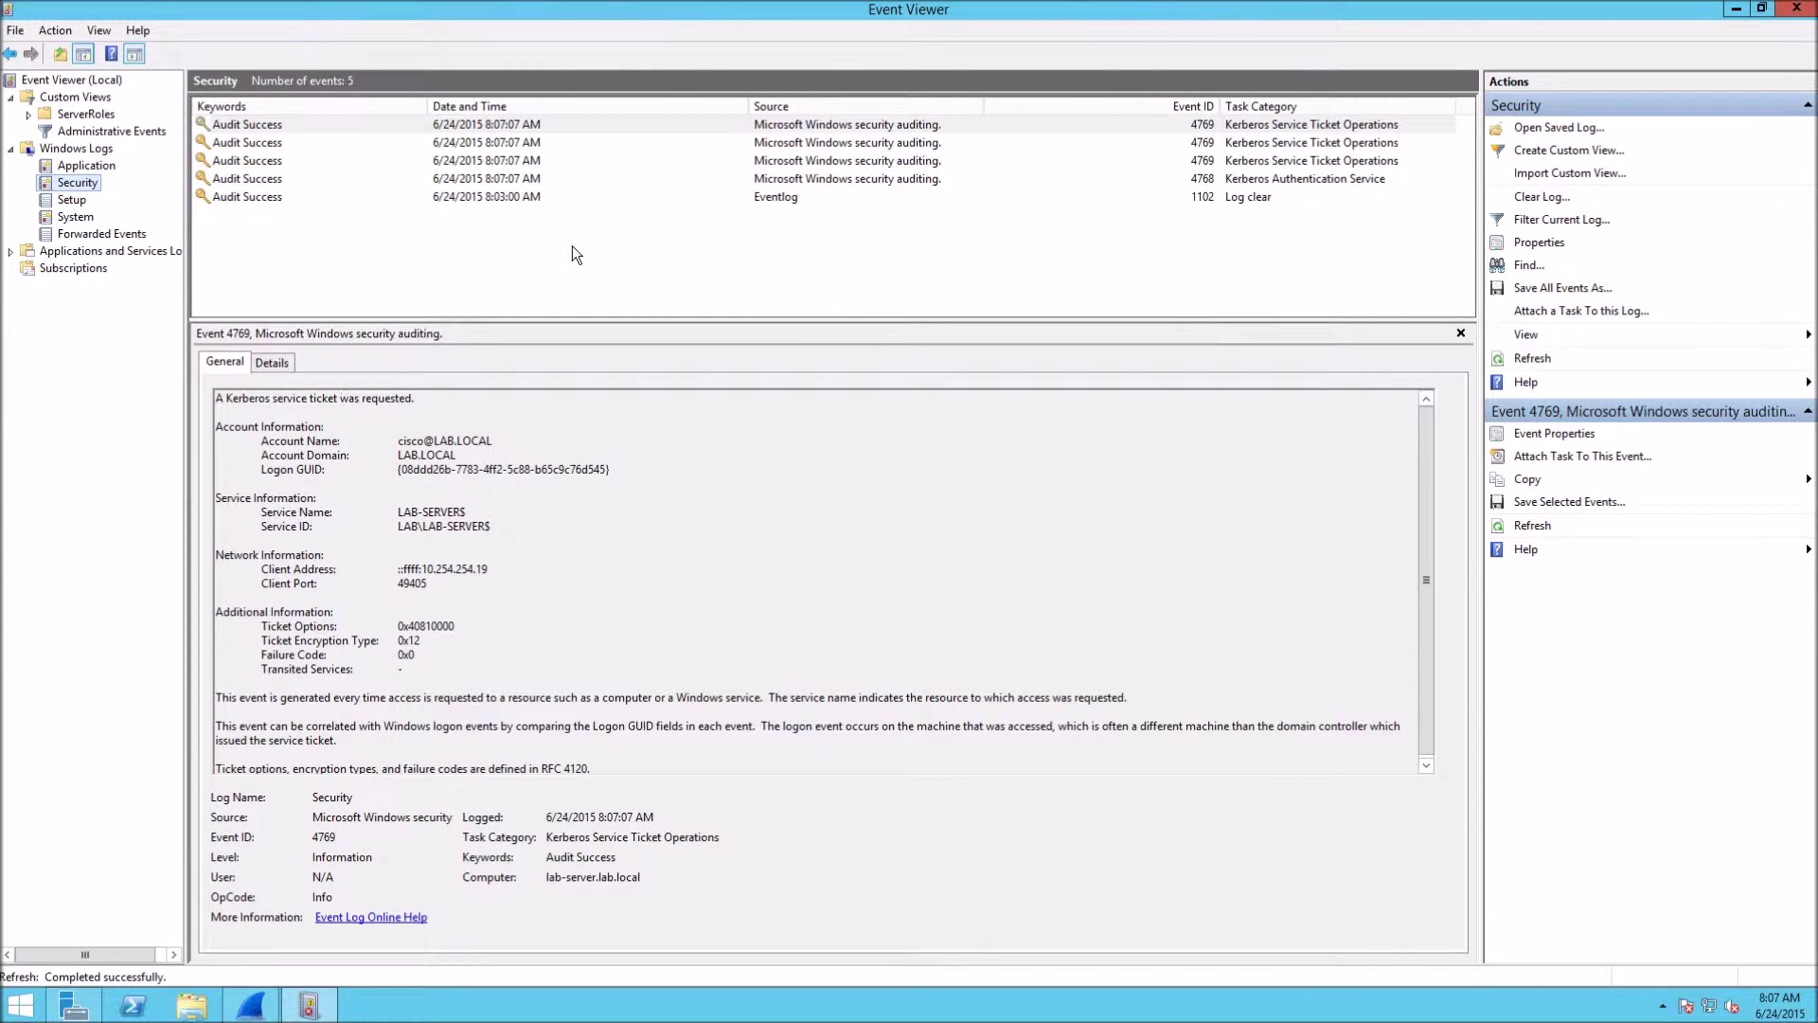
click(538, 125)
click(542, 147)
click(543, 159)
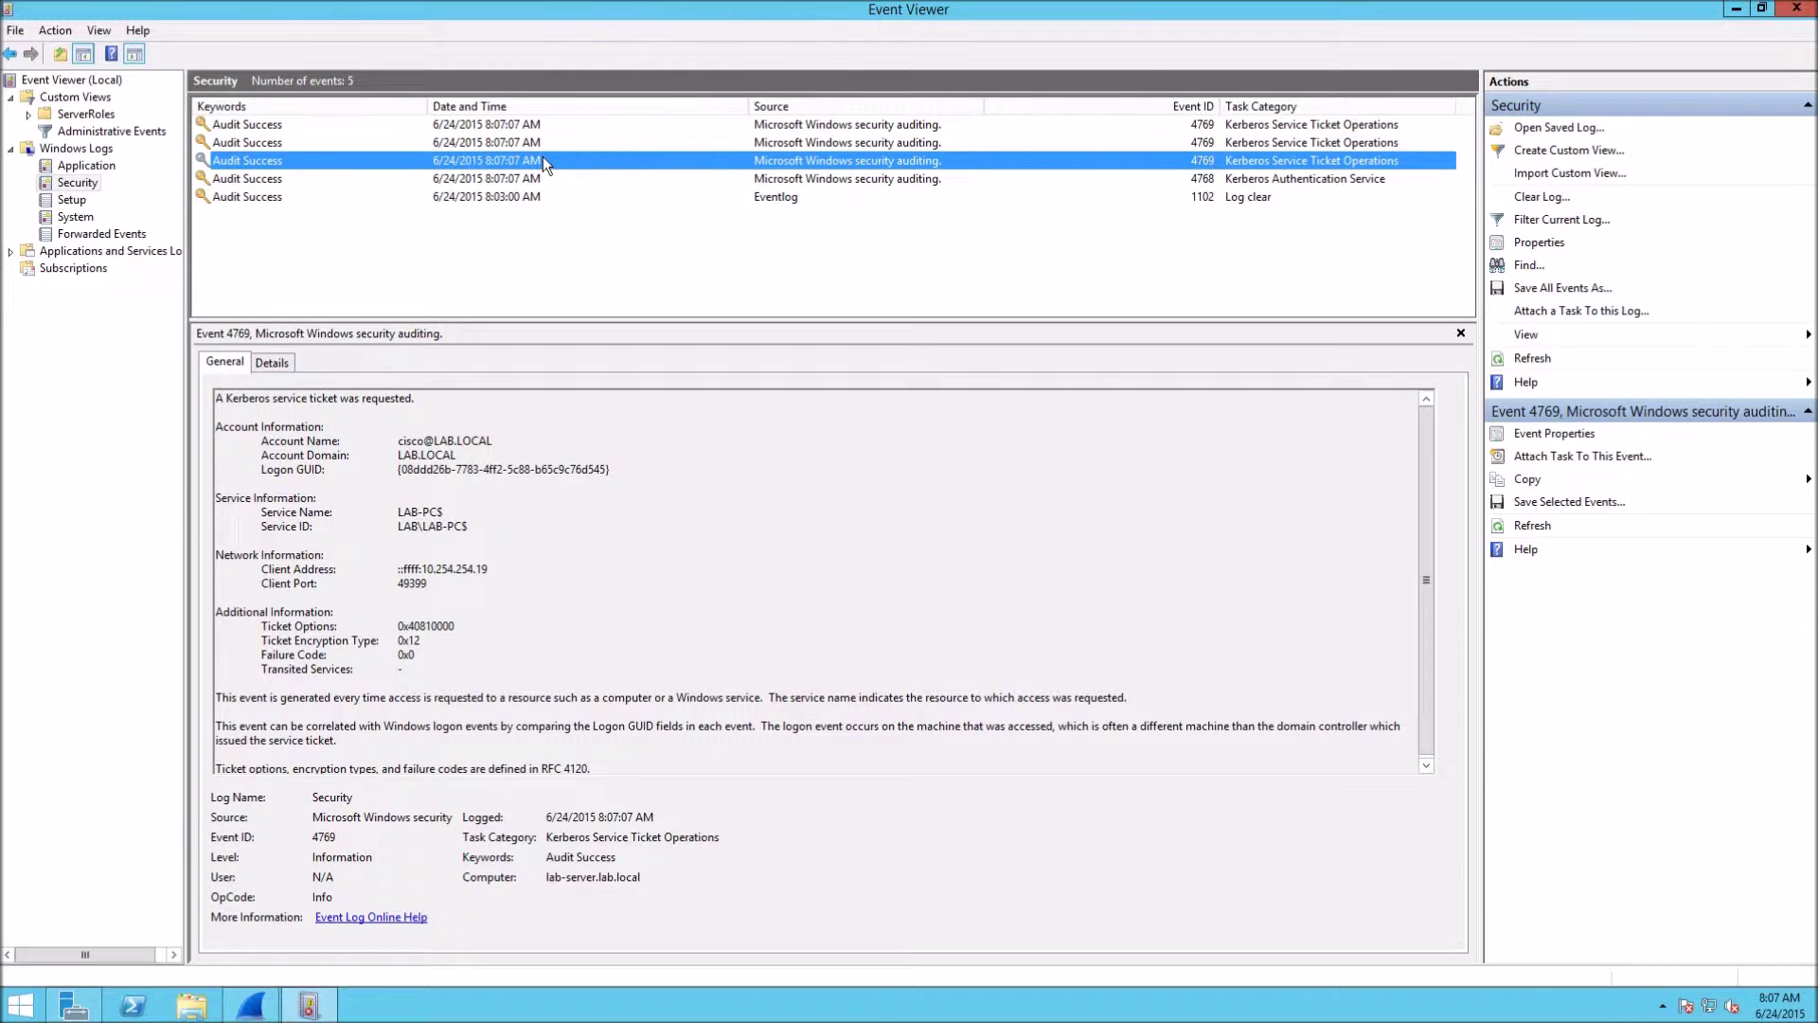
click(539, 125)
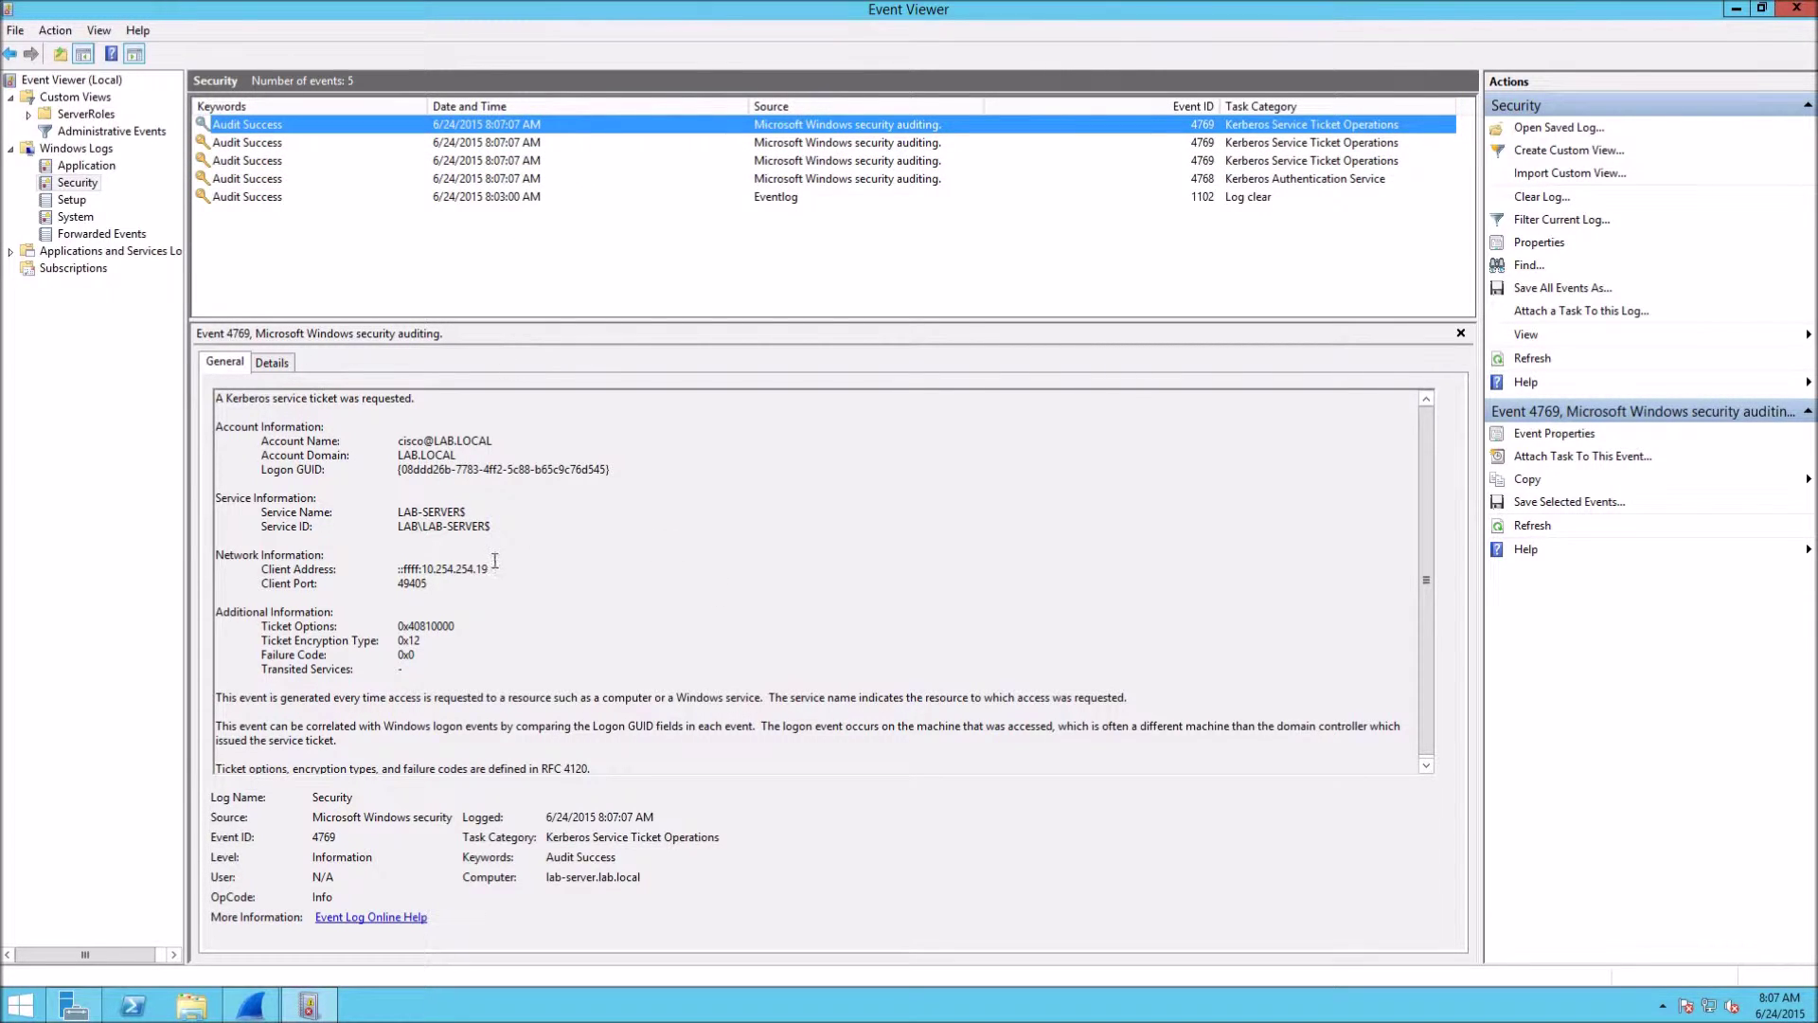
Highlight the event's Account Name and client address 10.254.254.19.
drag(399, 440, 499, 438)
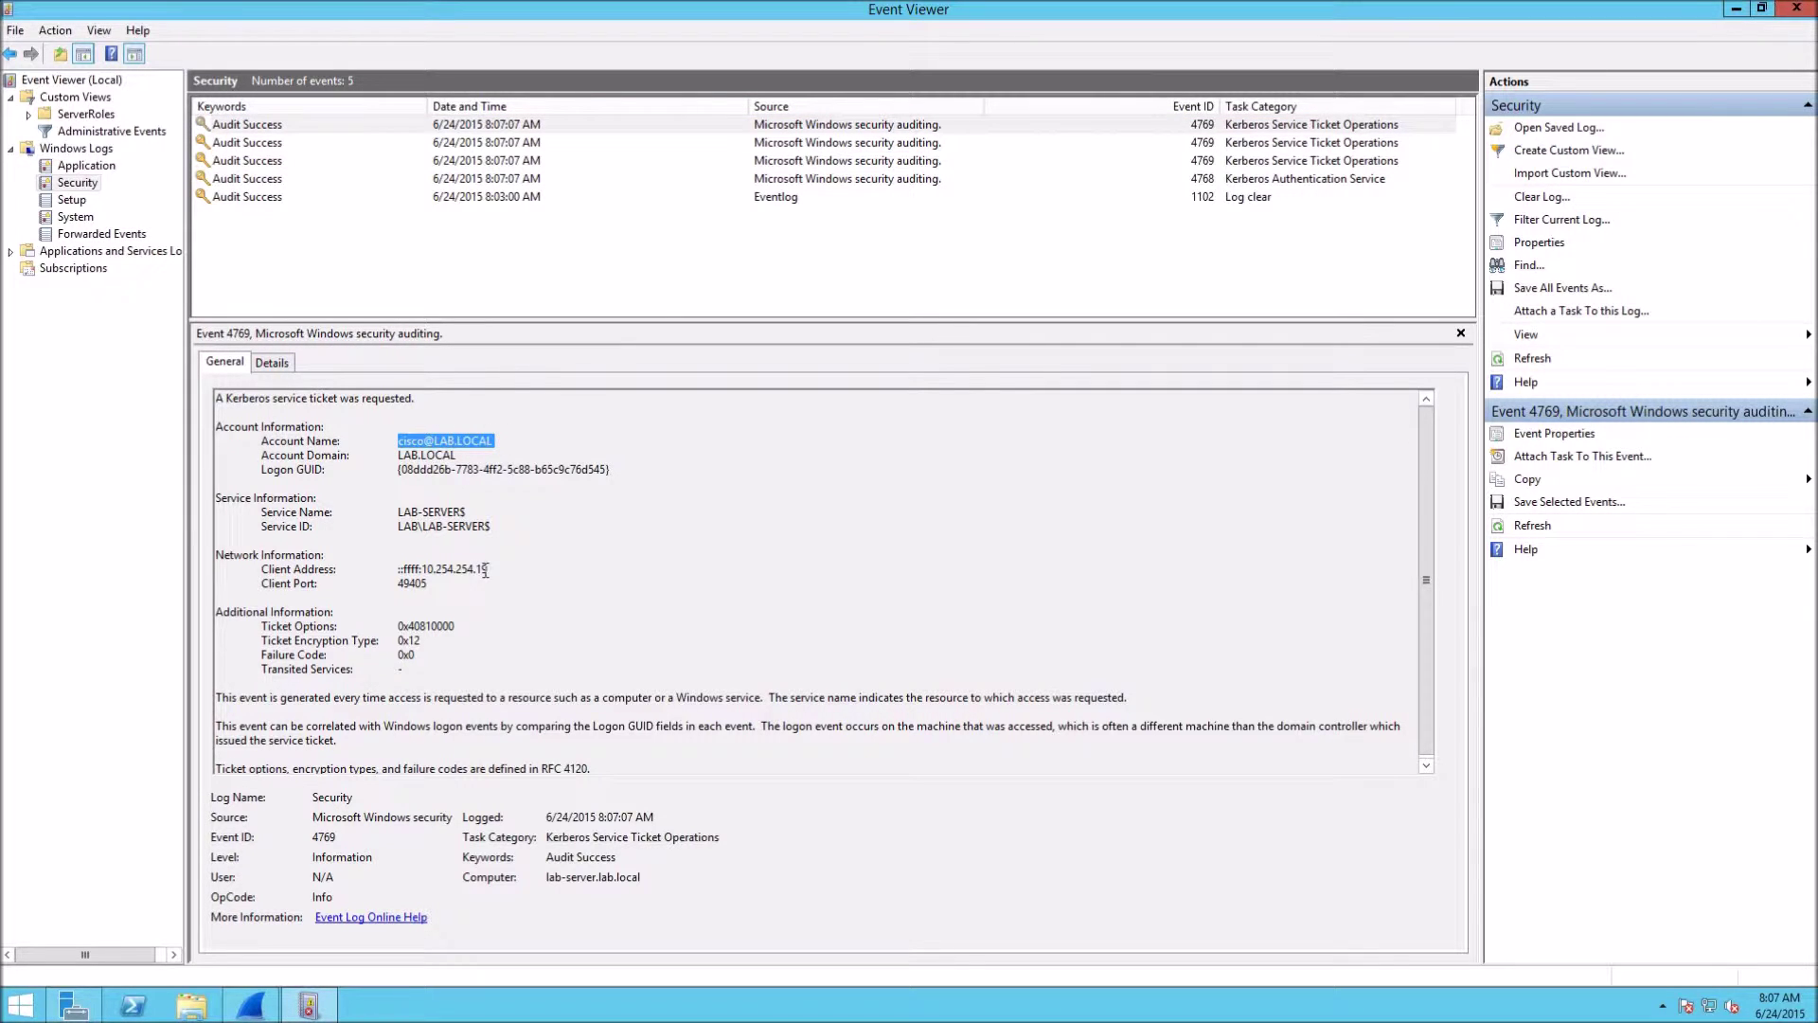
drag(489, 569, 261, 570)
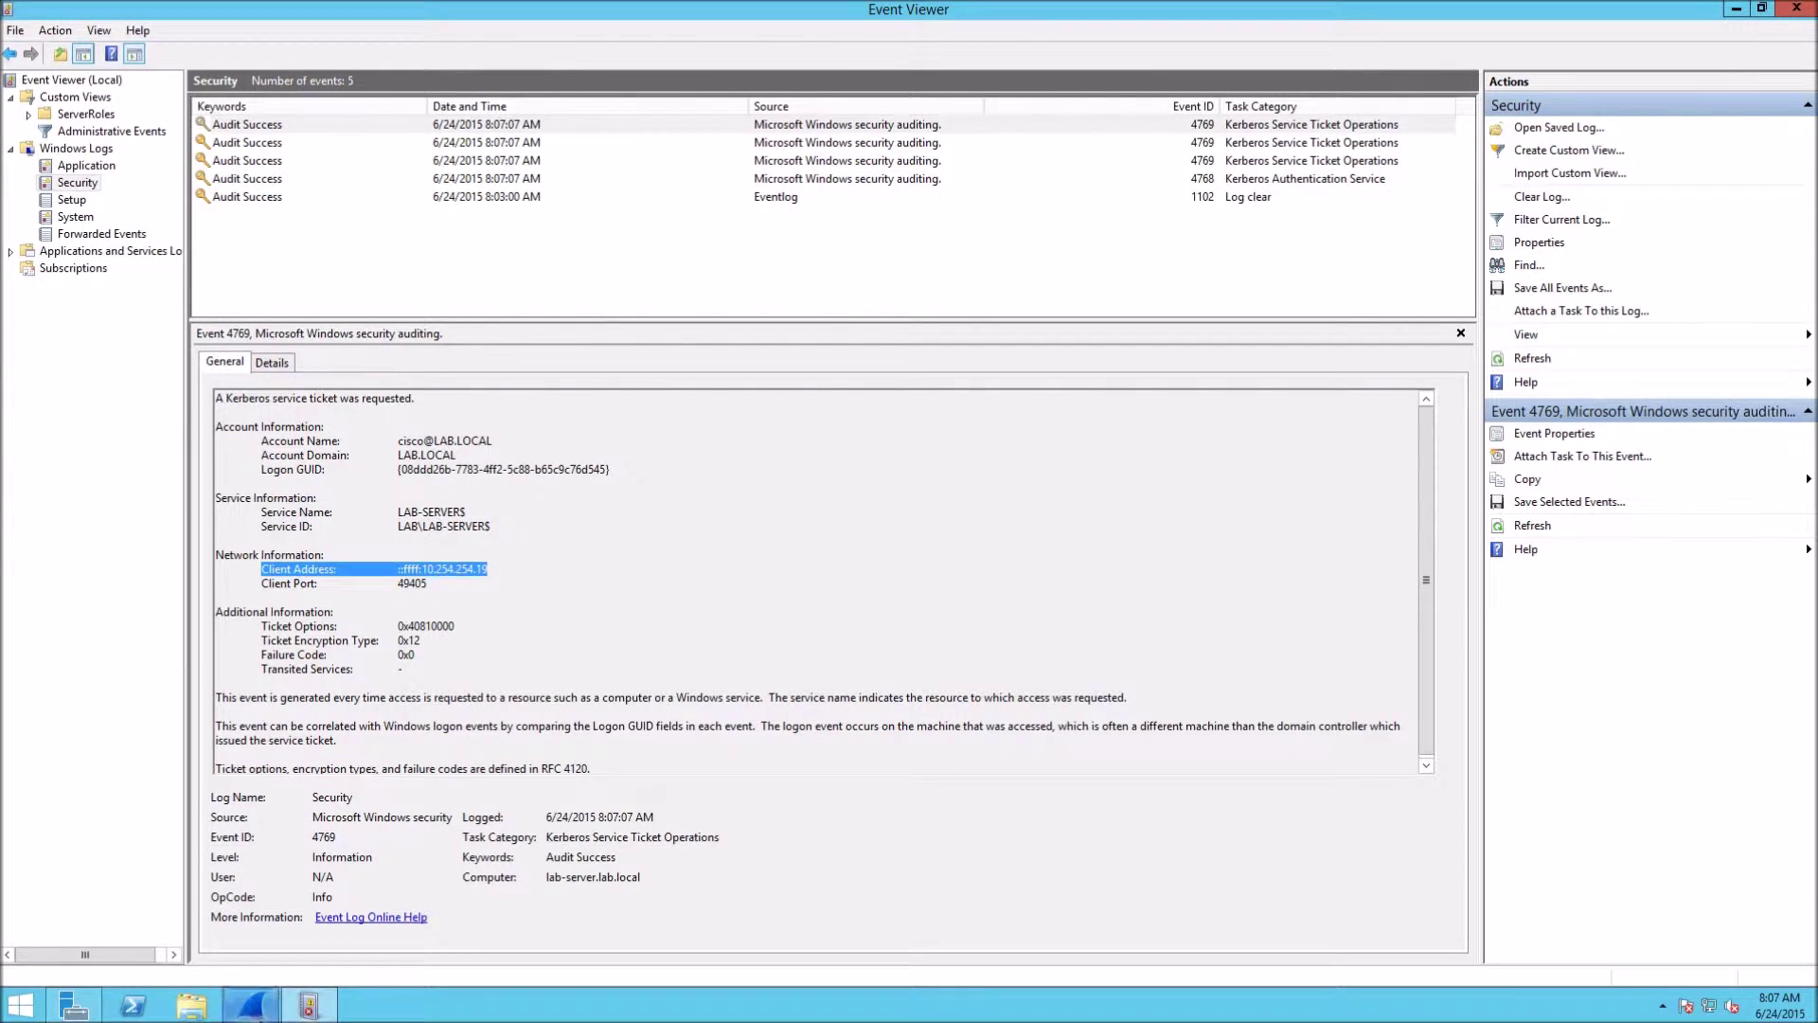
click(250, 1006)
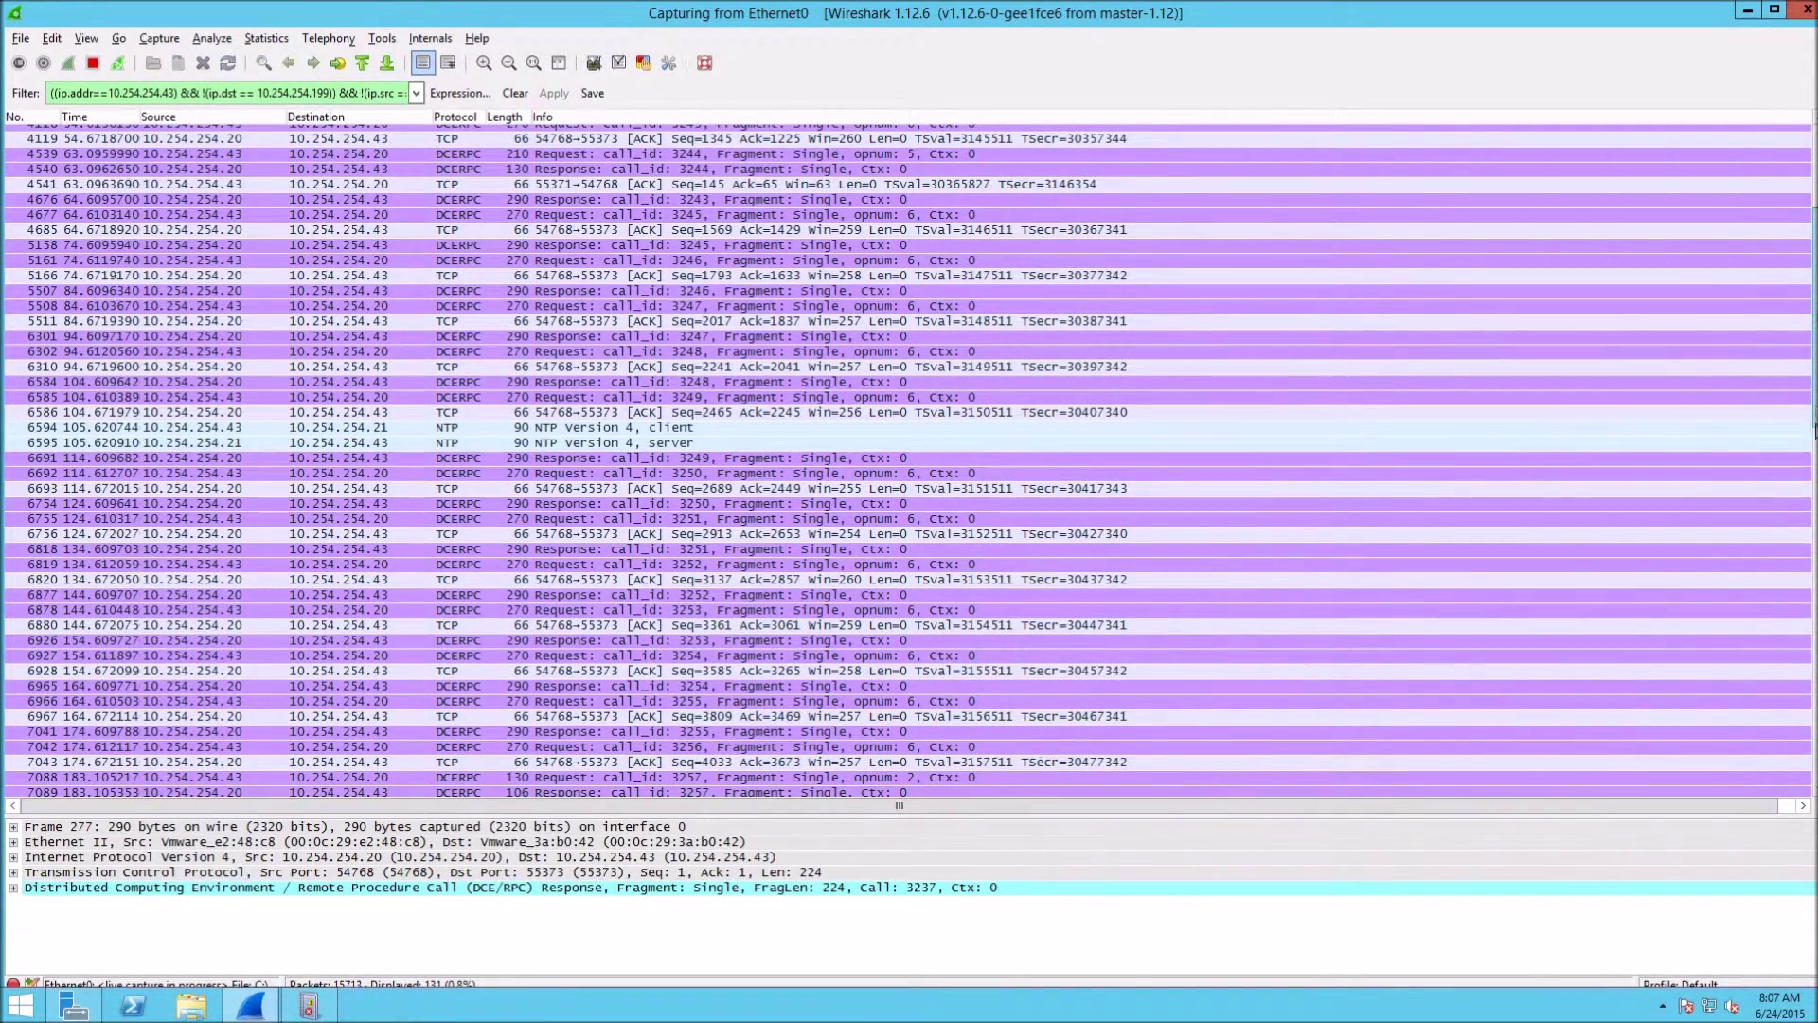
Inspect the latest DCERPC request and response rows 15374 and 16088 between the CDA and domain controller.
drag(1815, 431, 1813, 796)
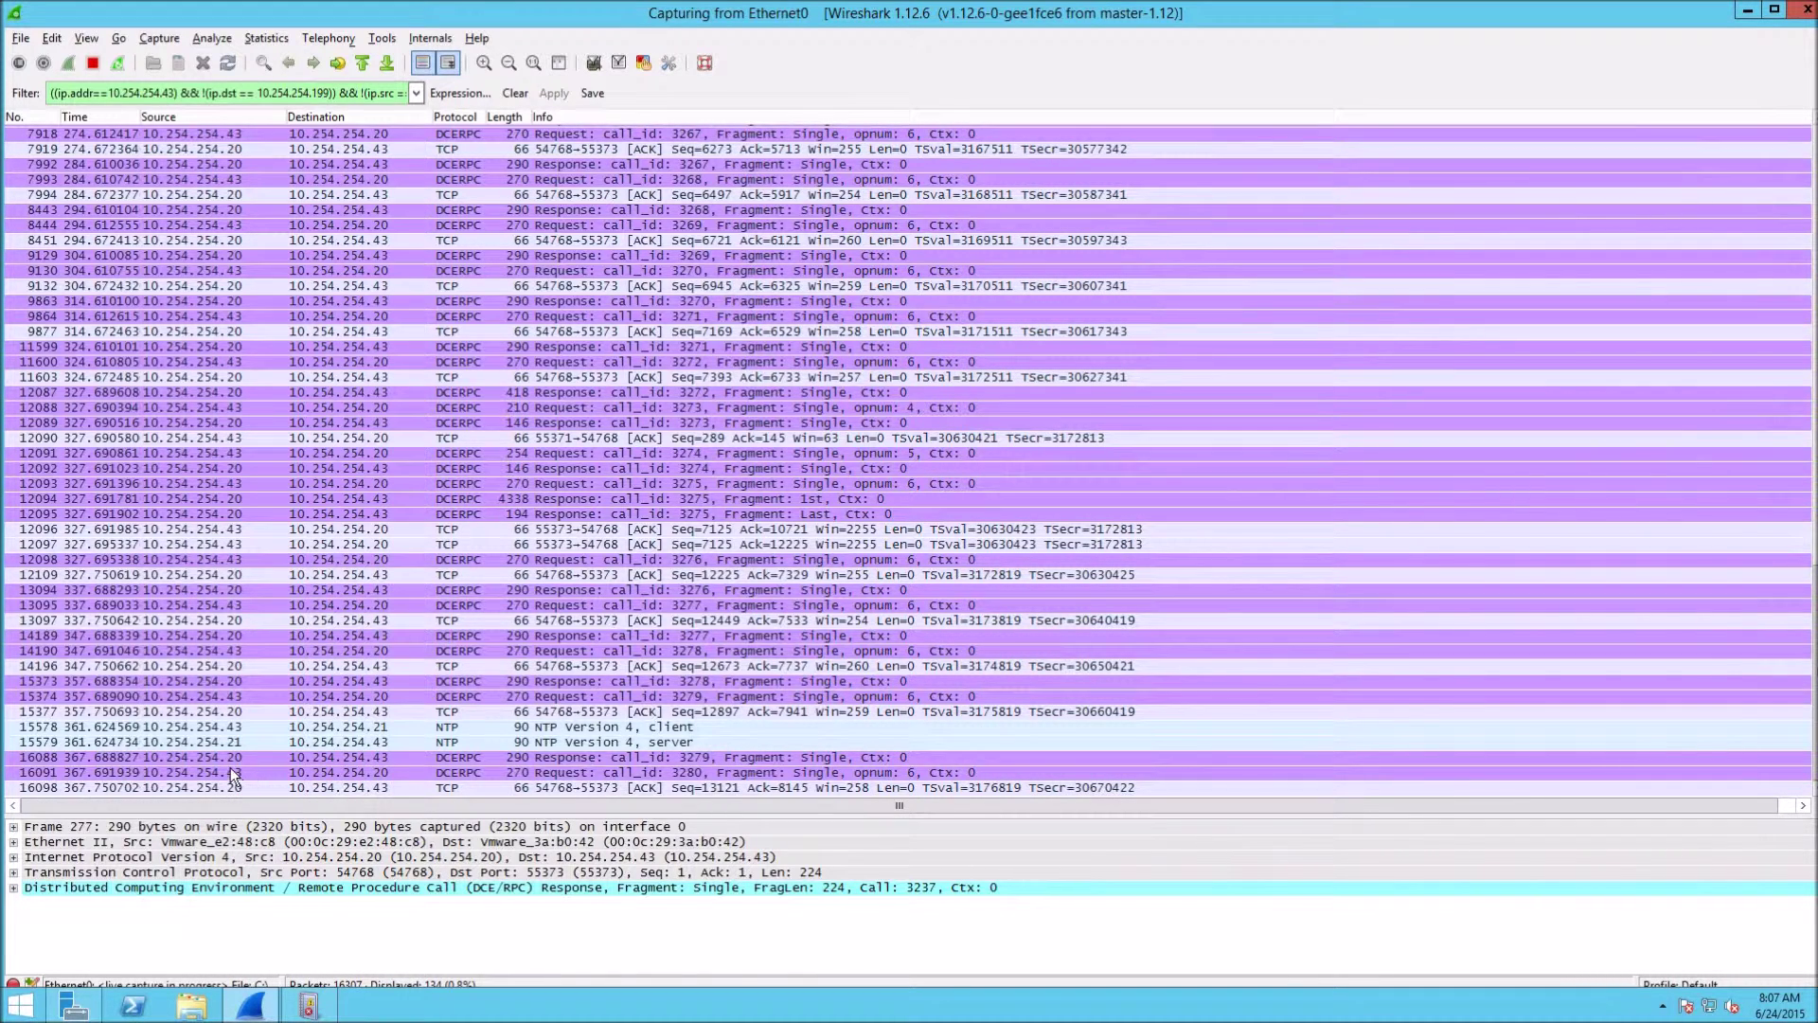
click(213, 700)
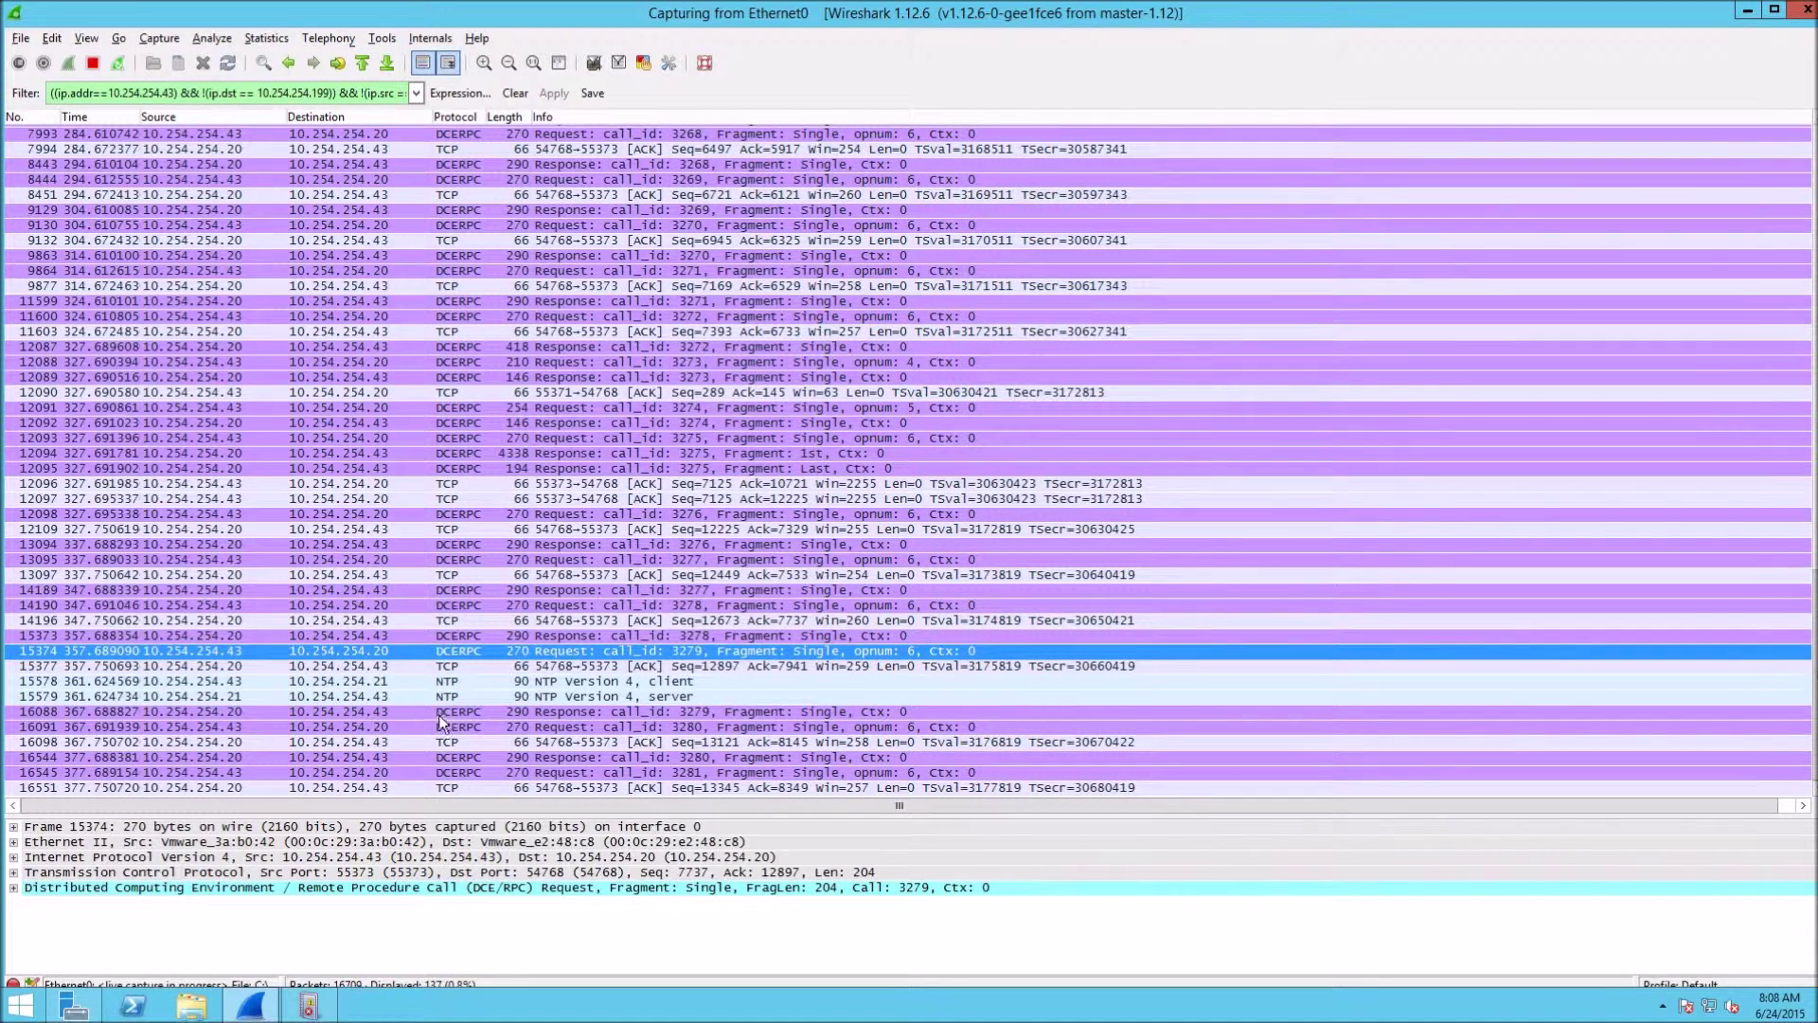
click(572, 713)
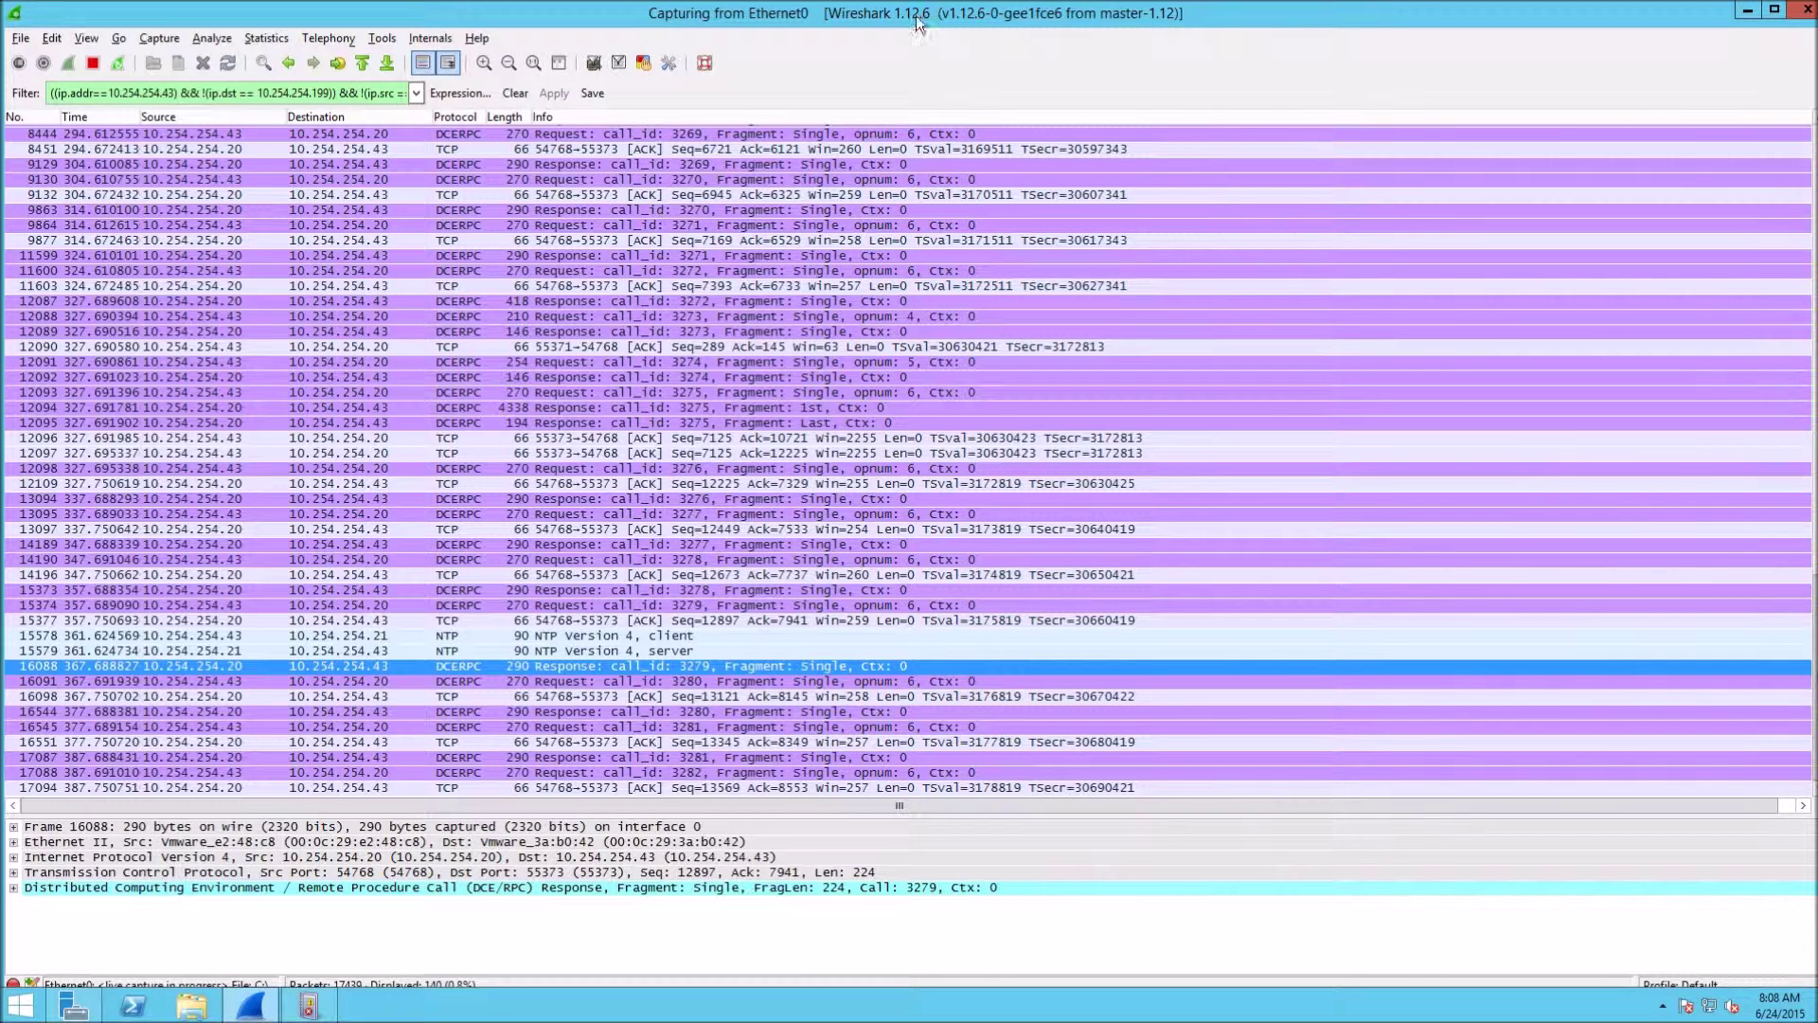
Show the CDA's IP to Identity mappings, listing 10.254.254.19 mapped to the LAB domain user.
mouse_move(914, 5)
click(1096, 11)
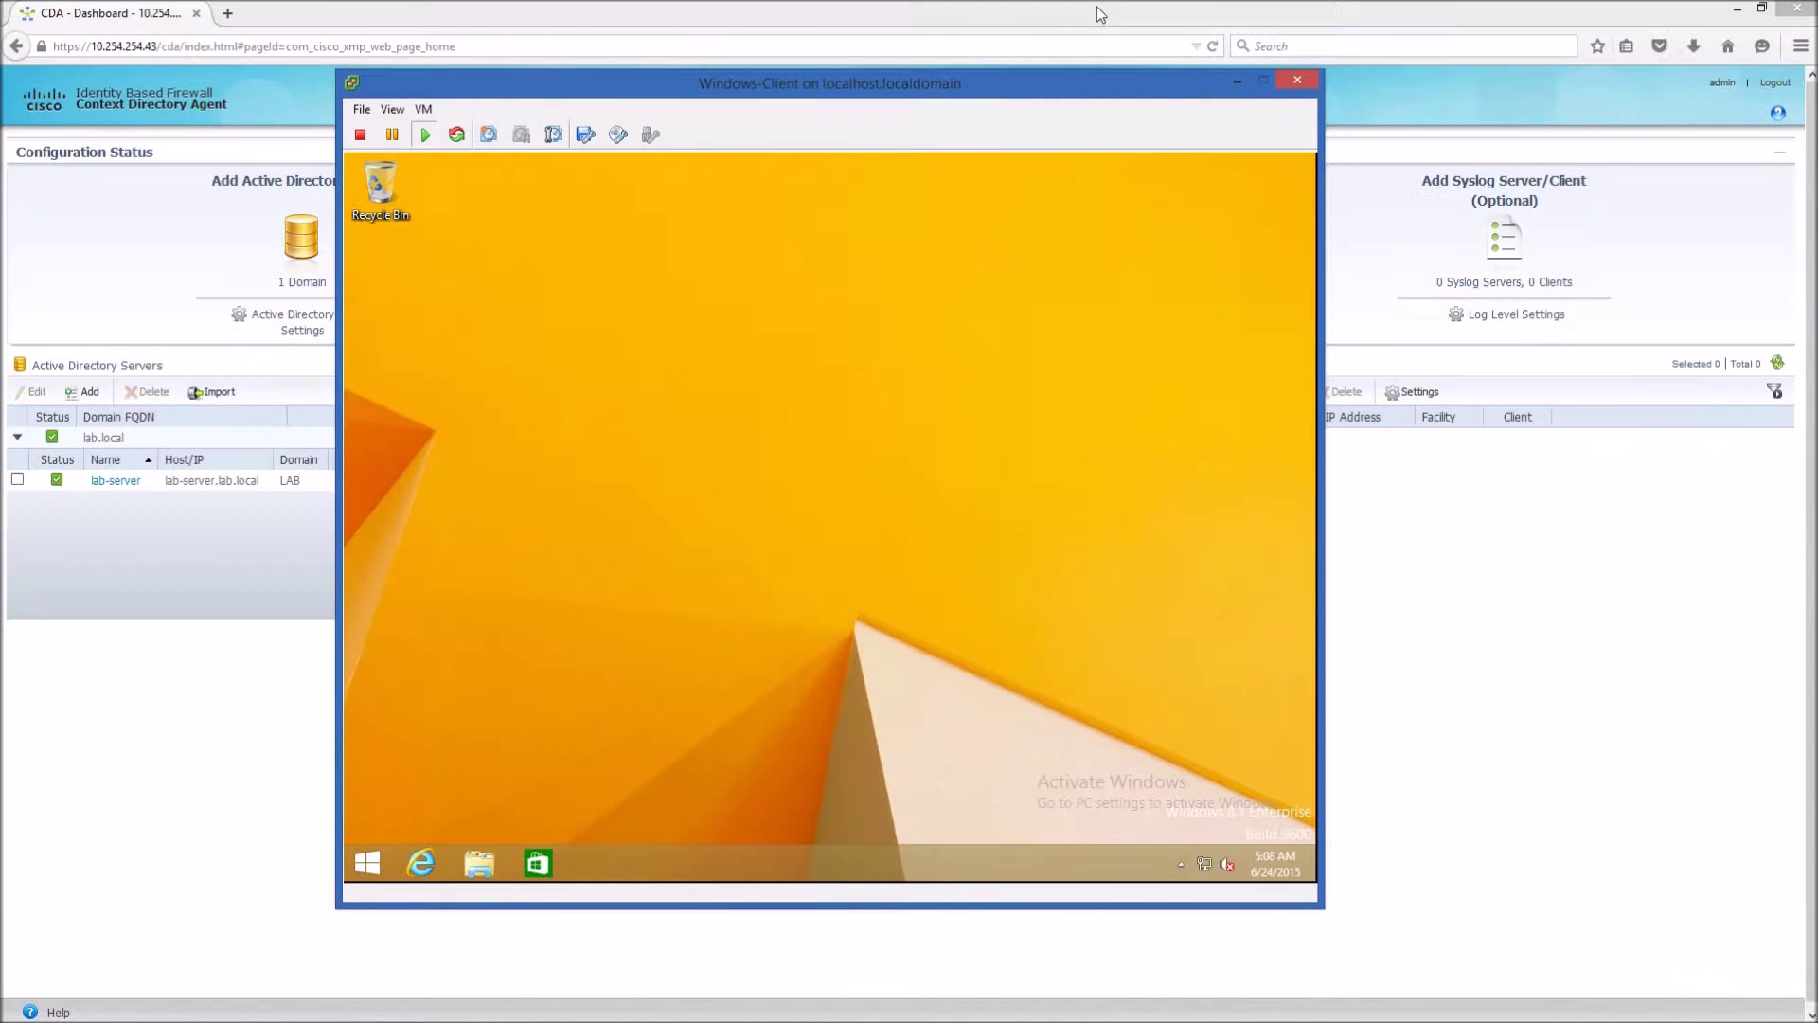
click(68, 803)
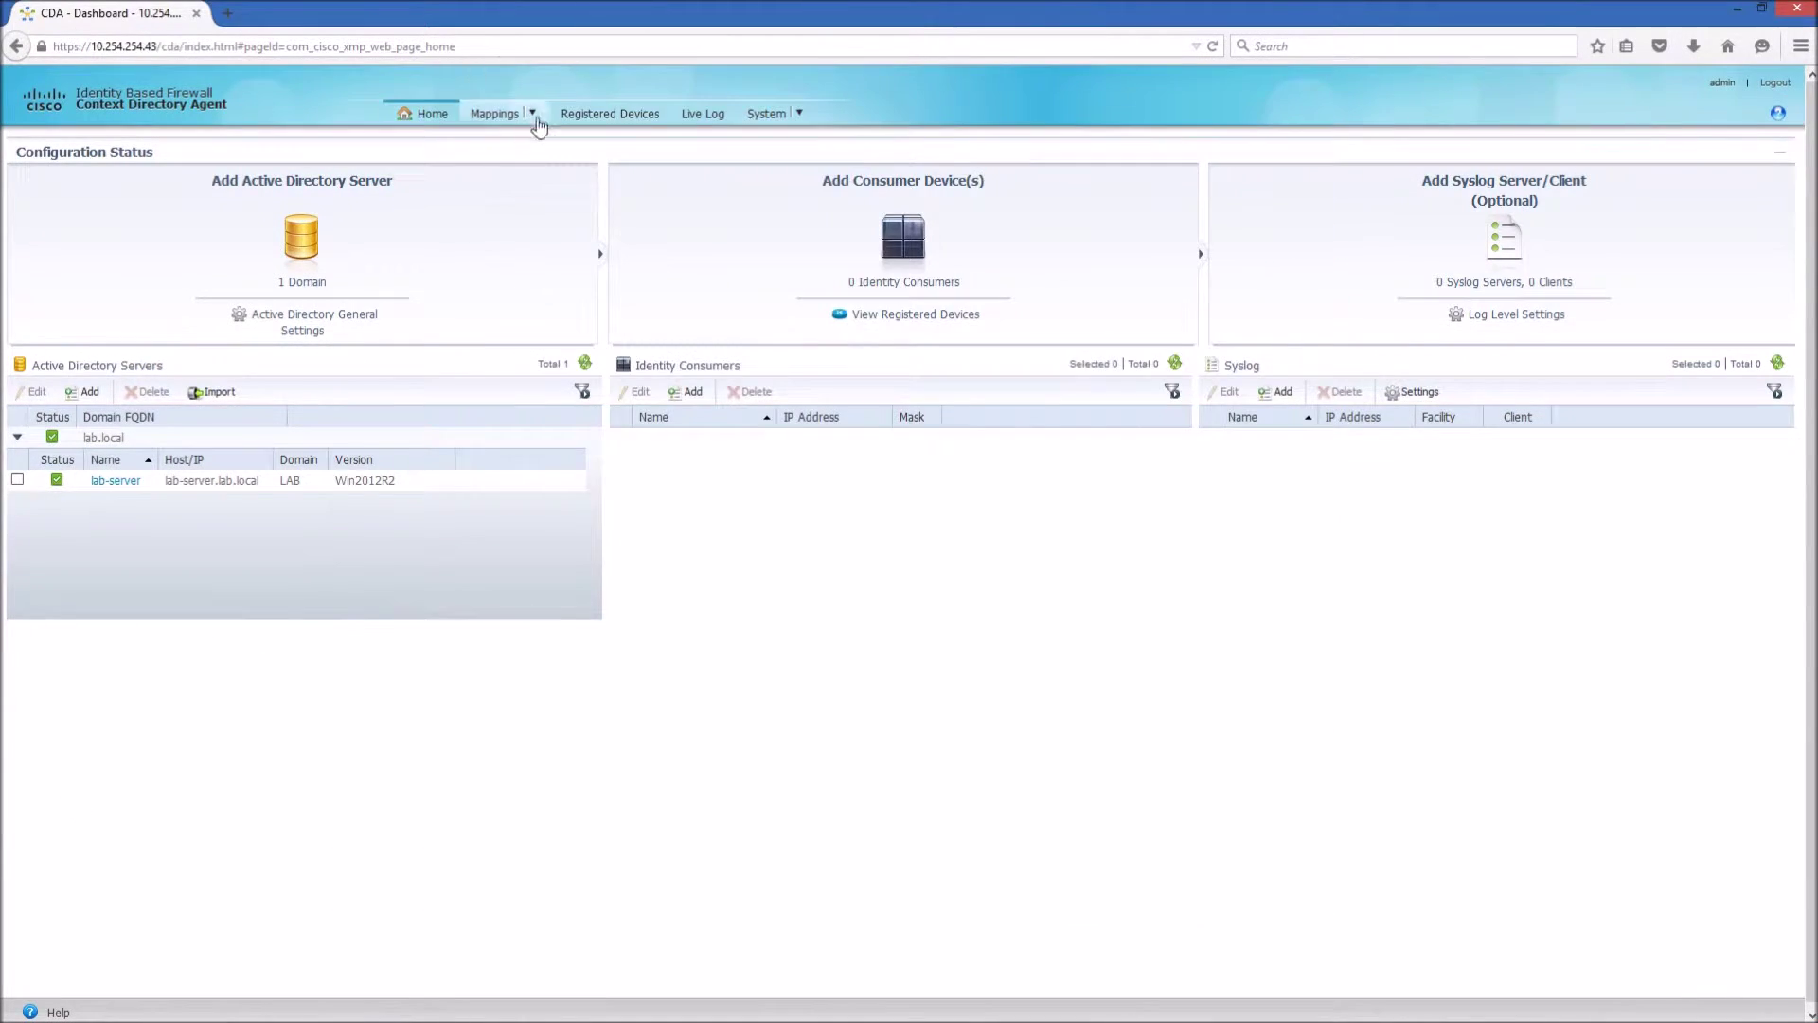
click(483, 114)
click(504, 151)
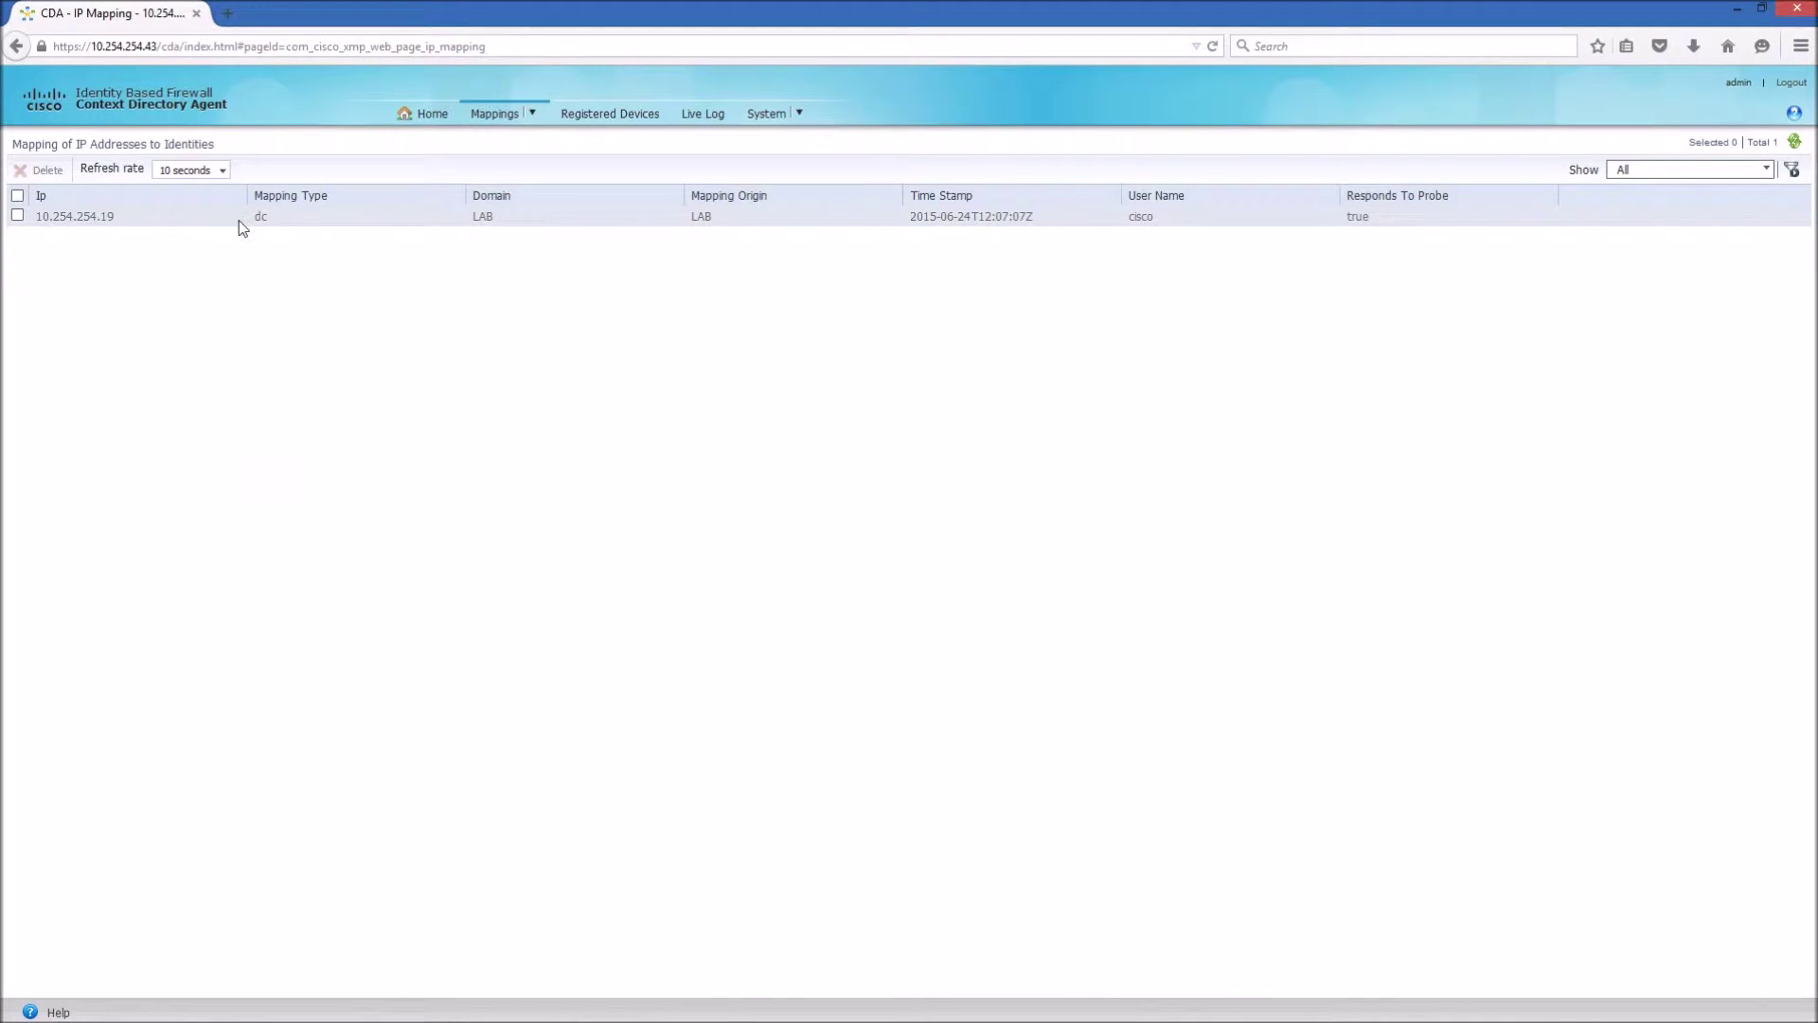
mouse_move(399, 1017)
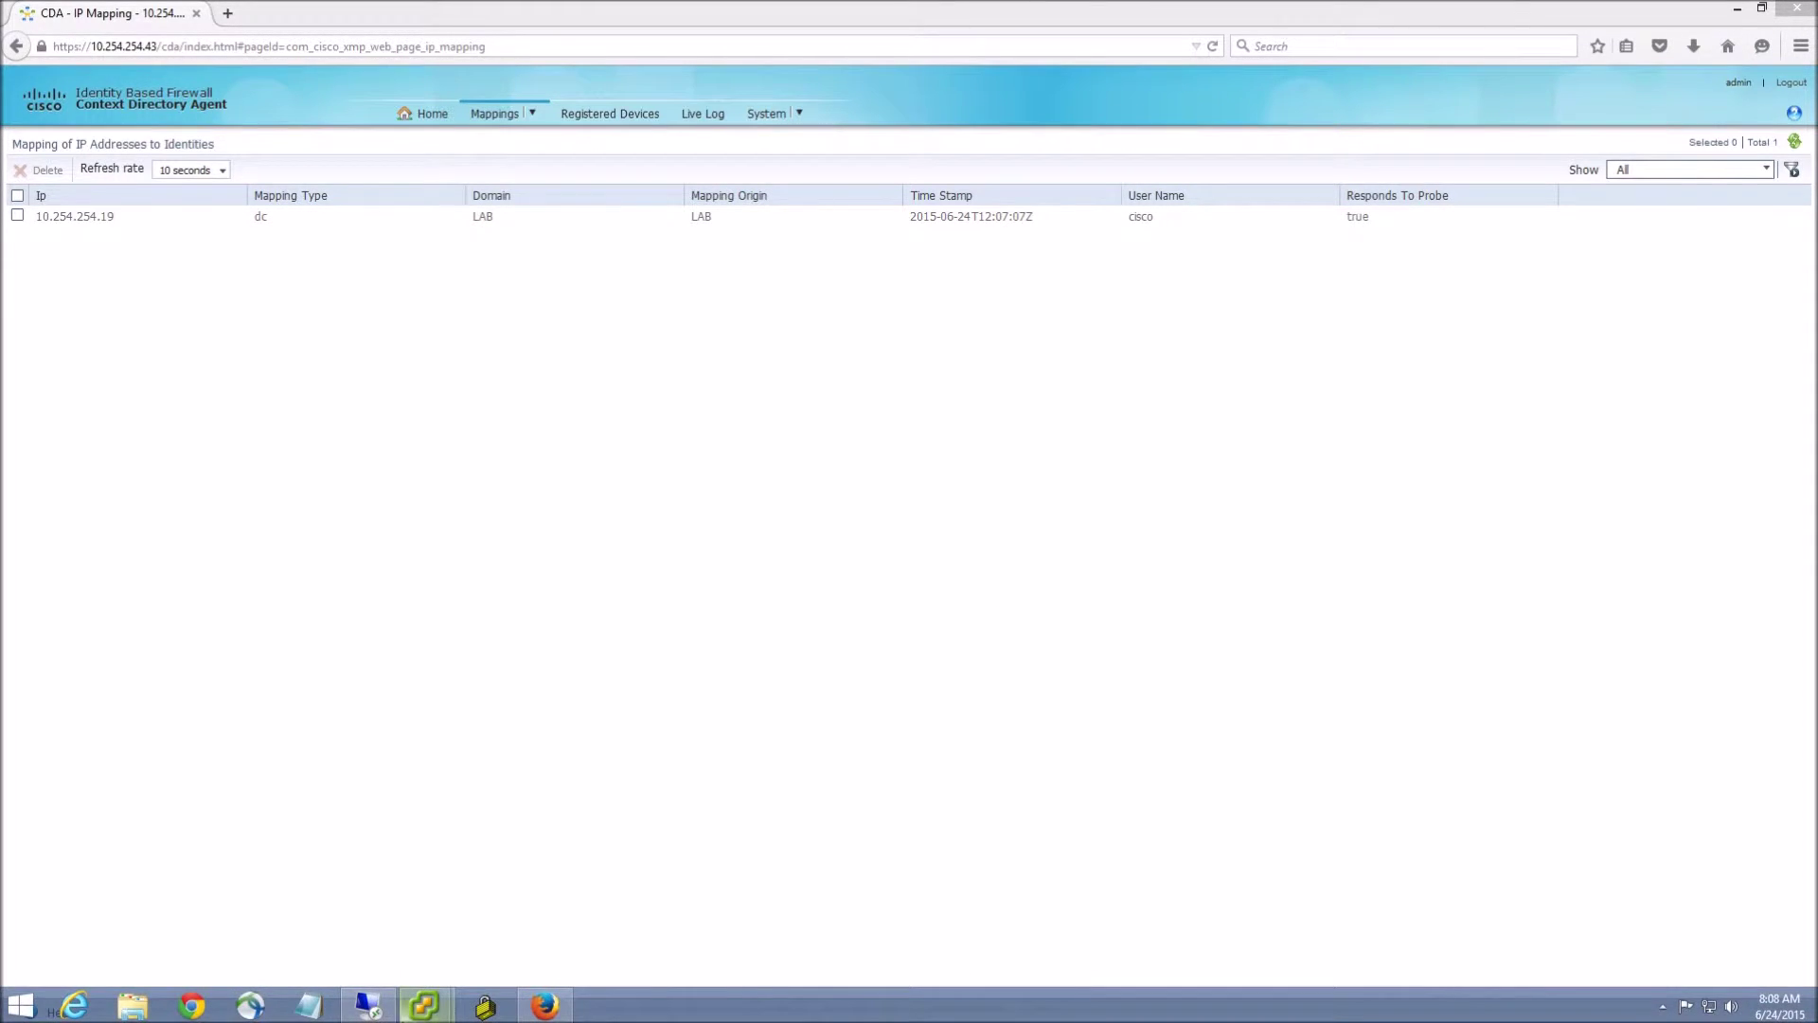
click(373, 1010)
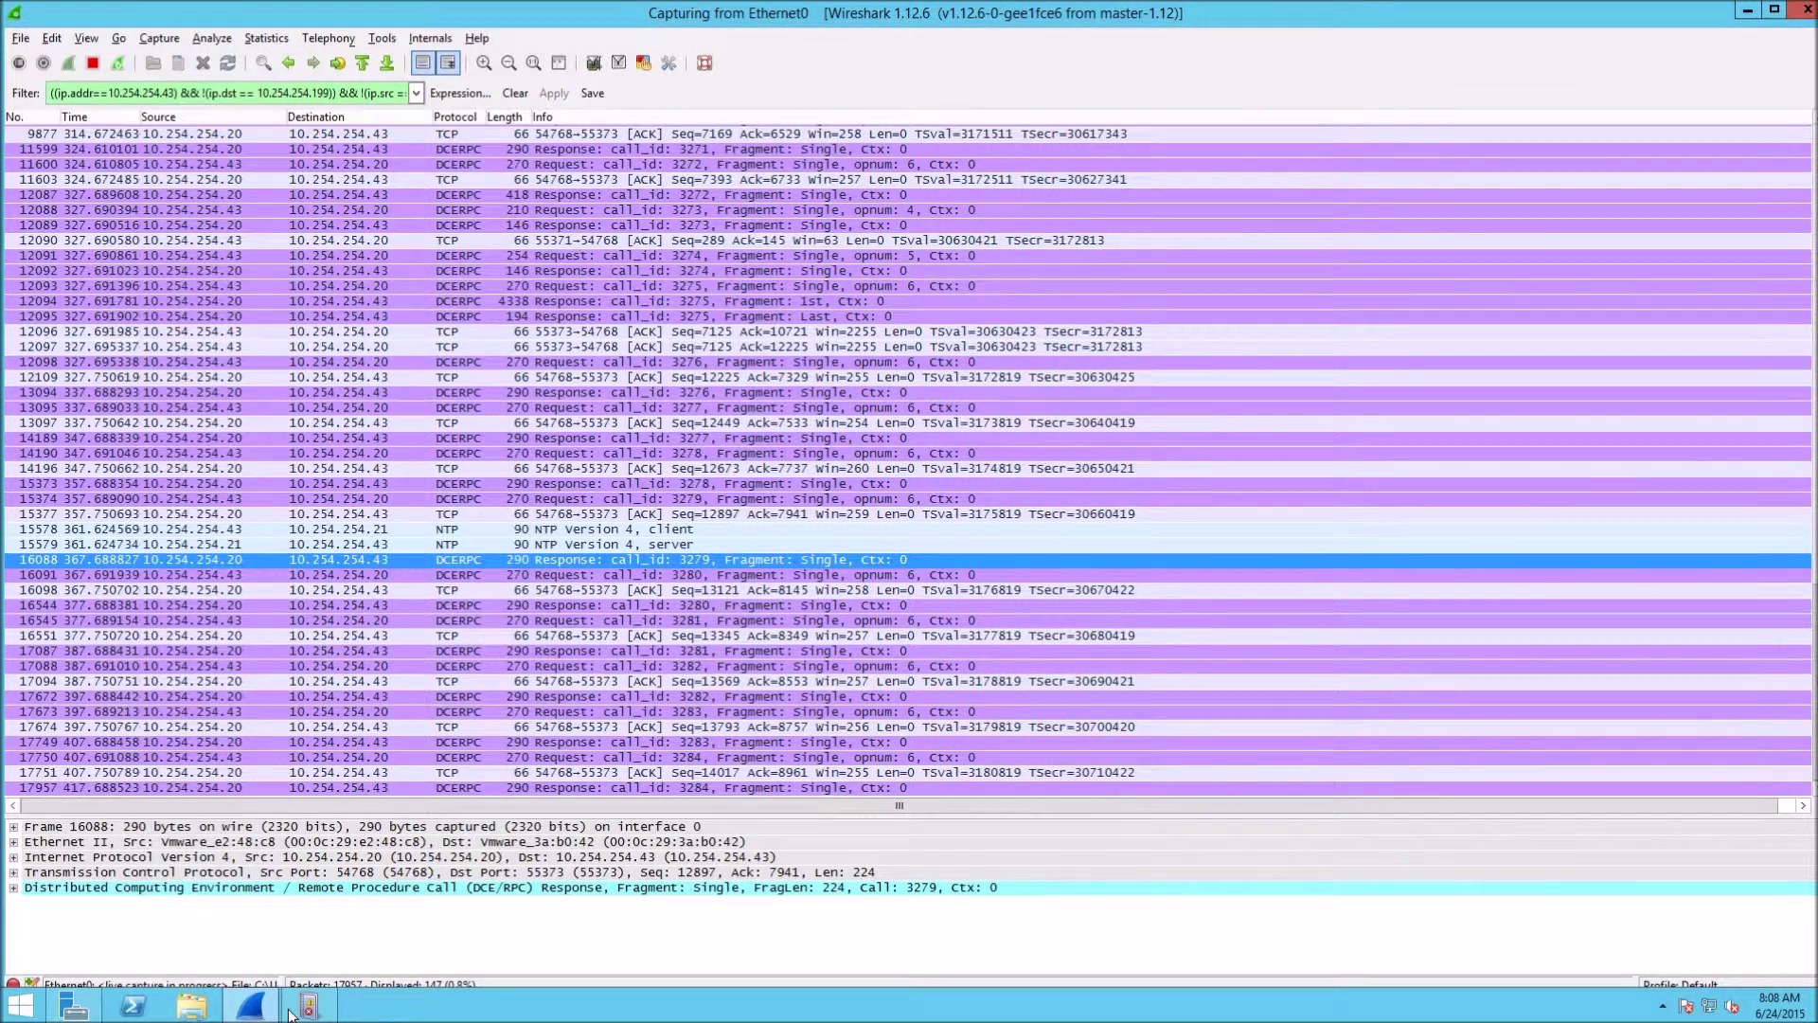
click(296, 1009)
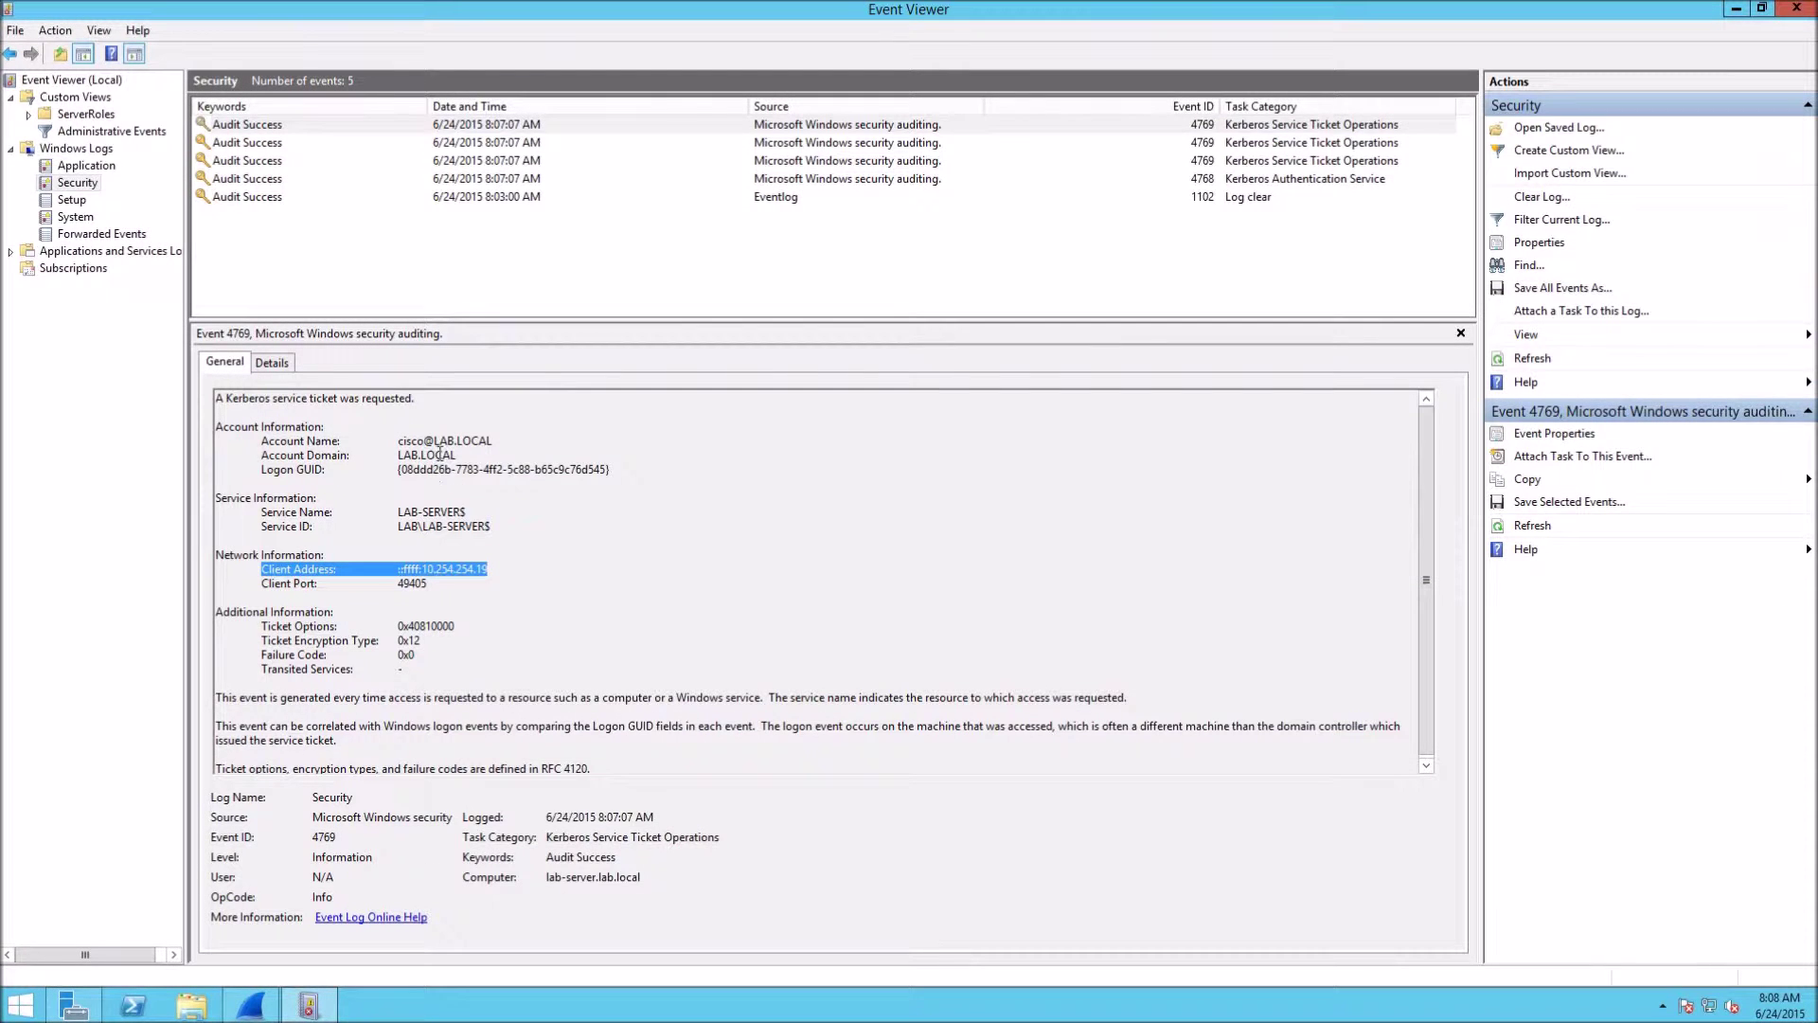
drag(399, 441, 493, 442)
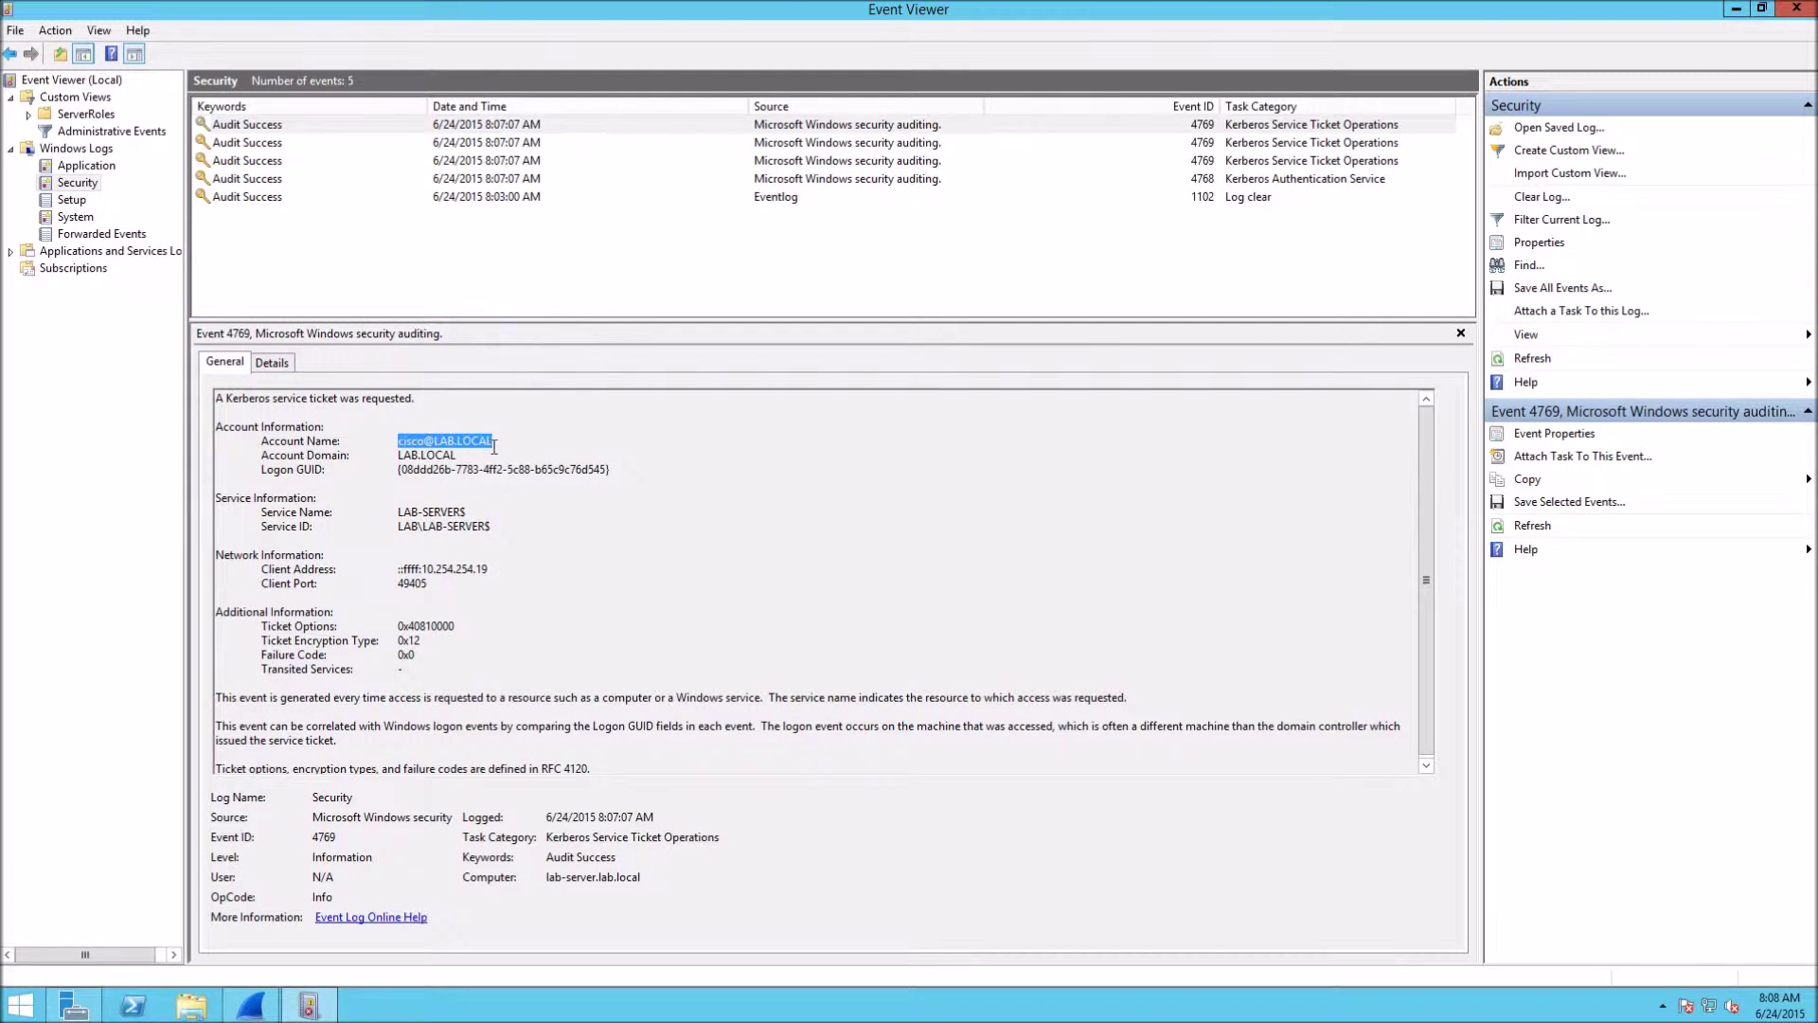
drag(423, 569, 489, 569)
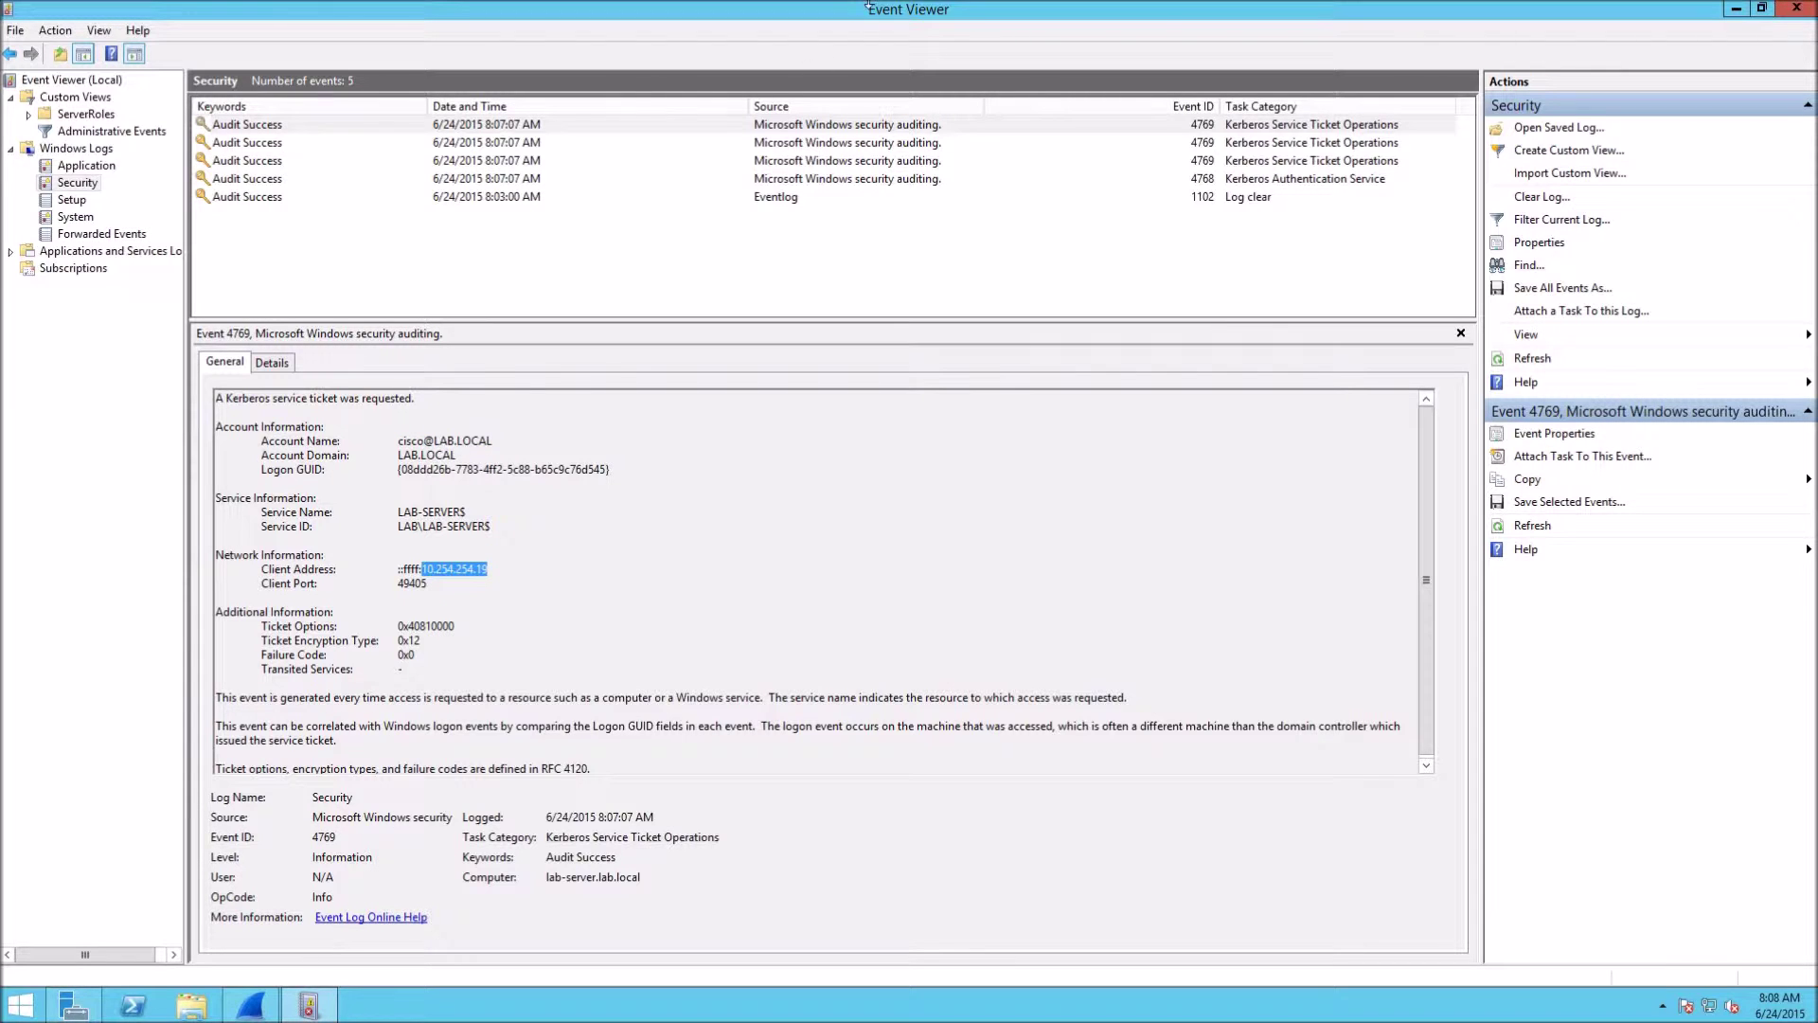
click(1087, 21)
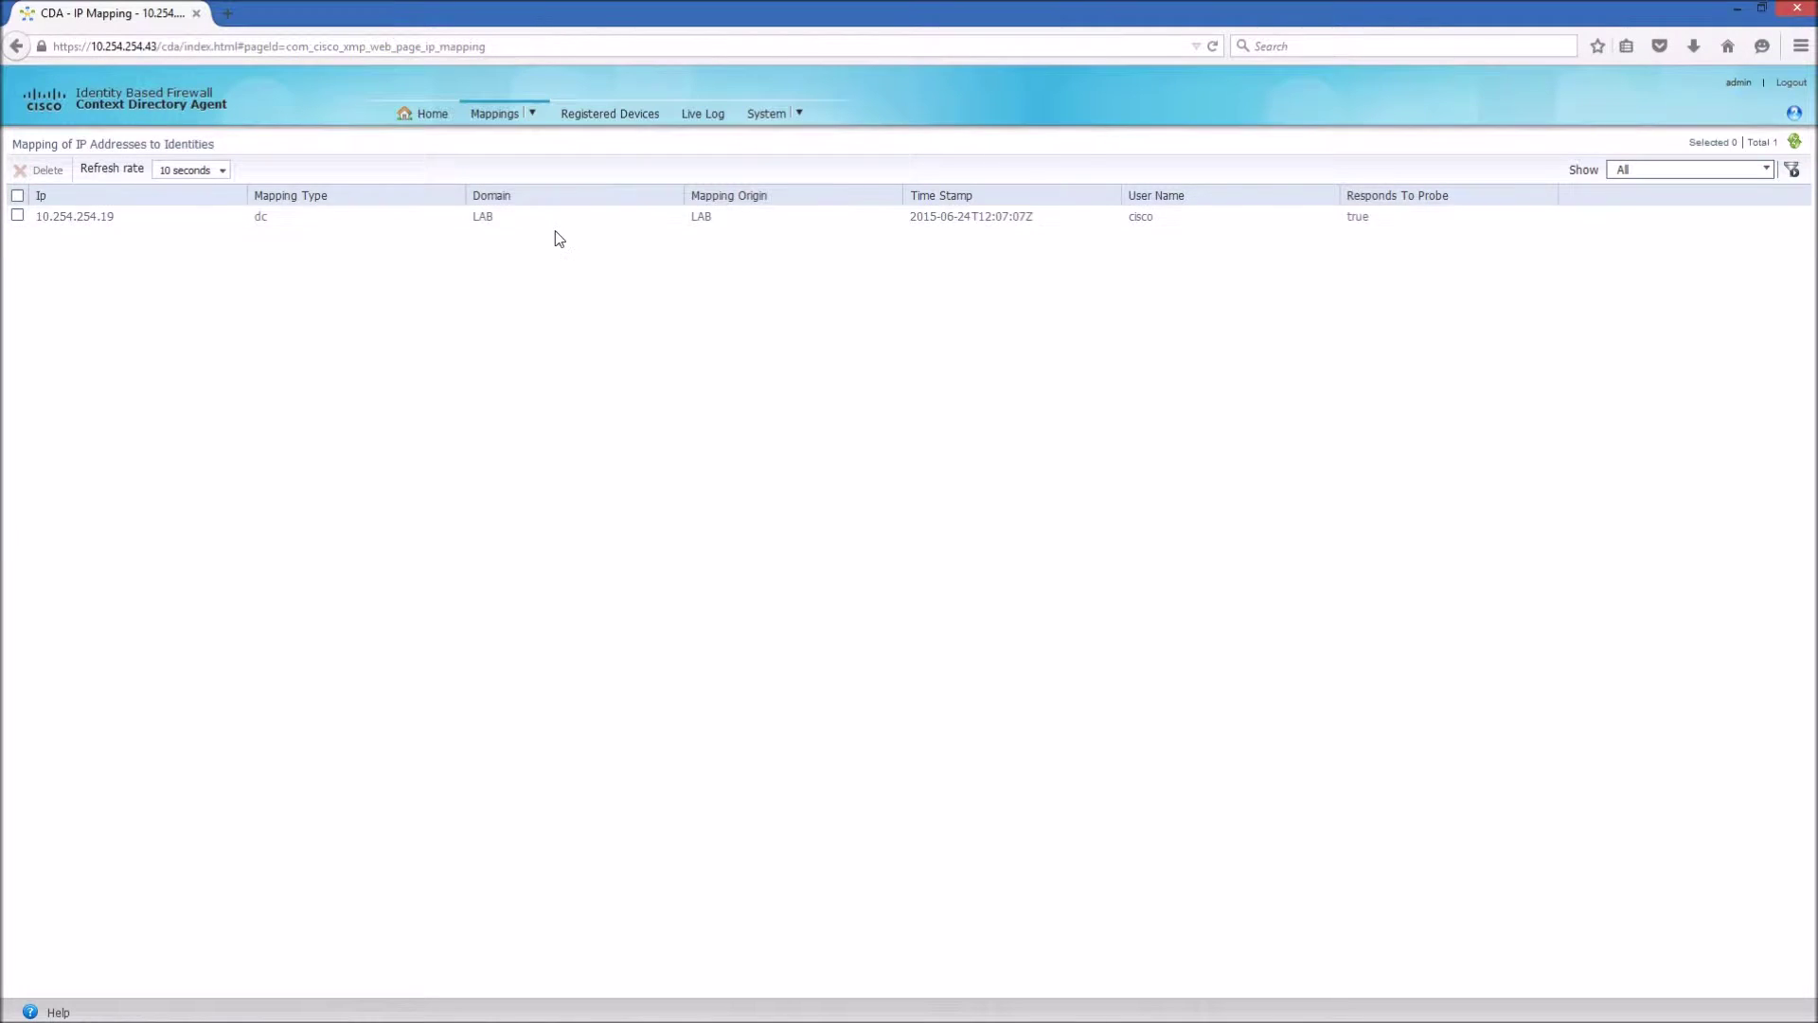
From the CDA Home dashboard, reopen Mappings > IP to Identity, then return to Event Viewer's 4769 event.
click(426, 115)
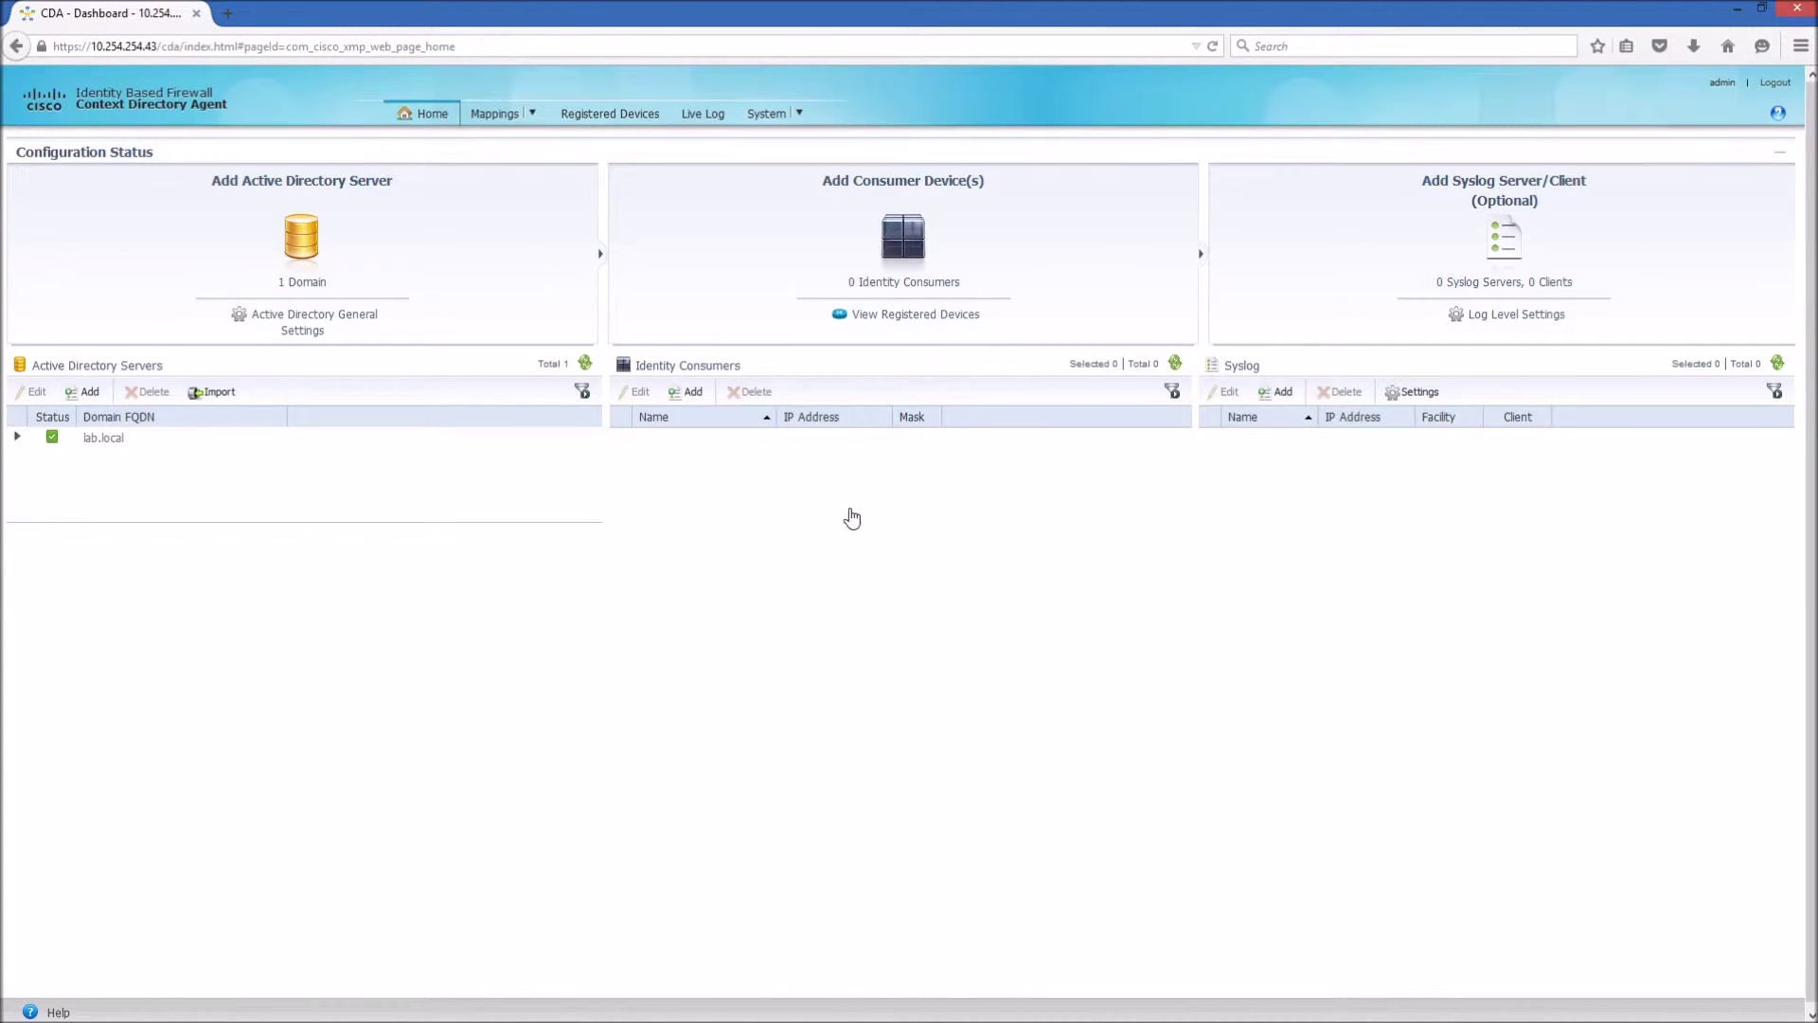
click(495, 113)
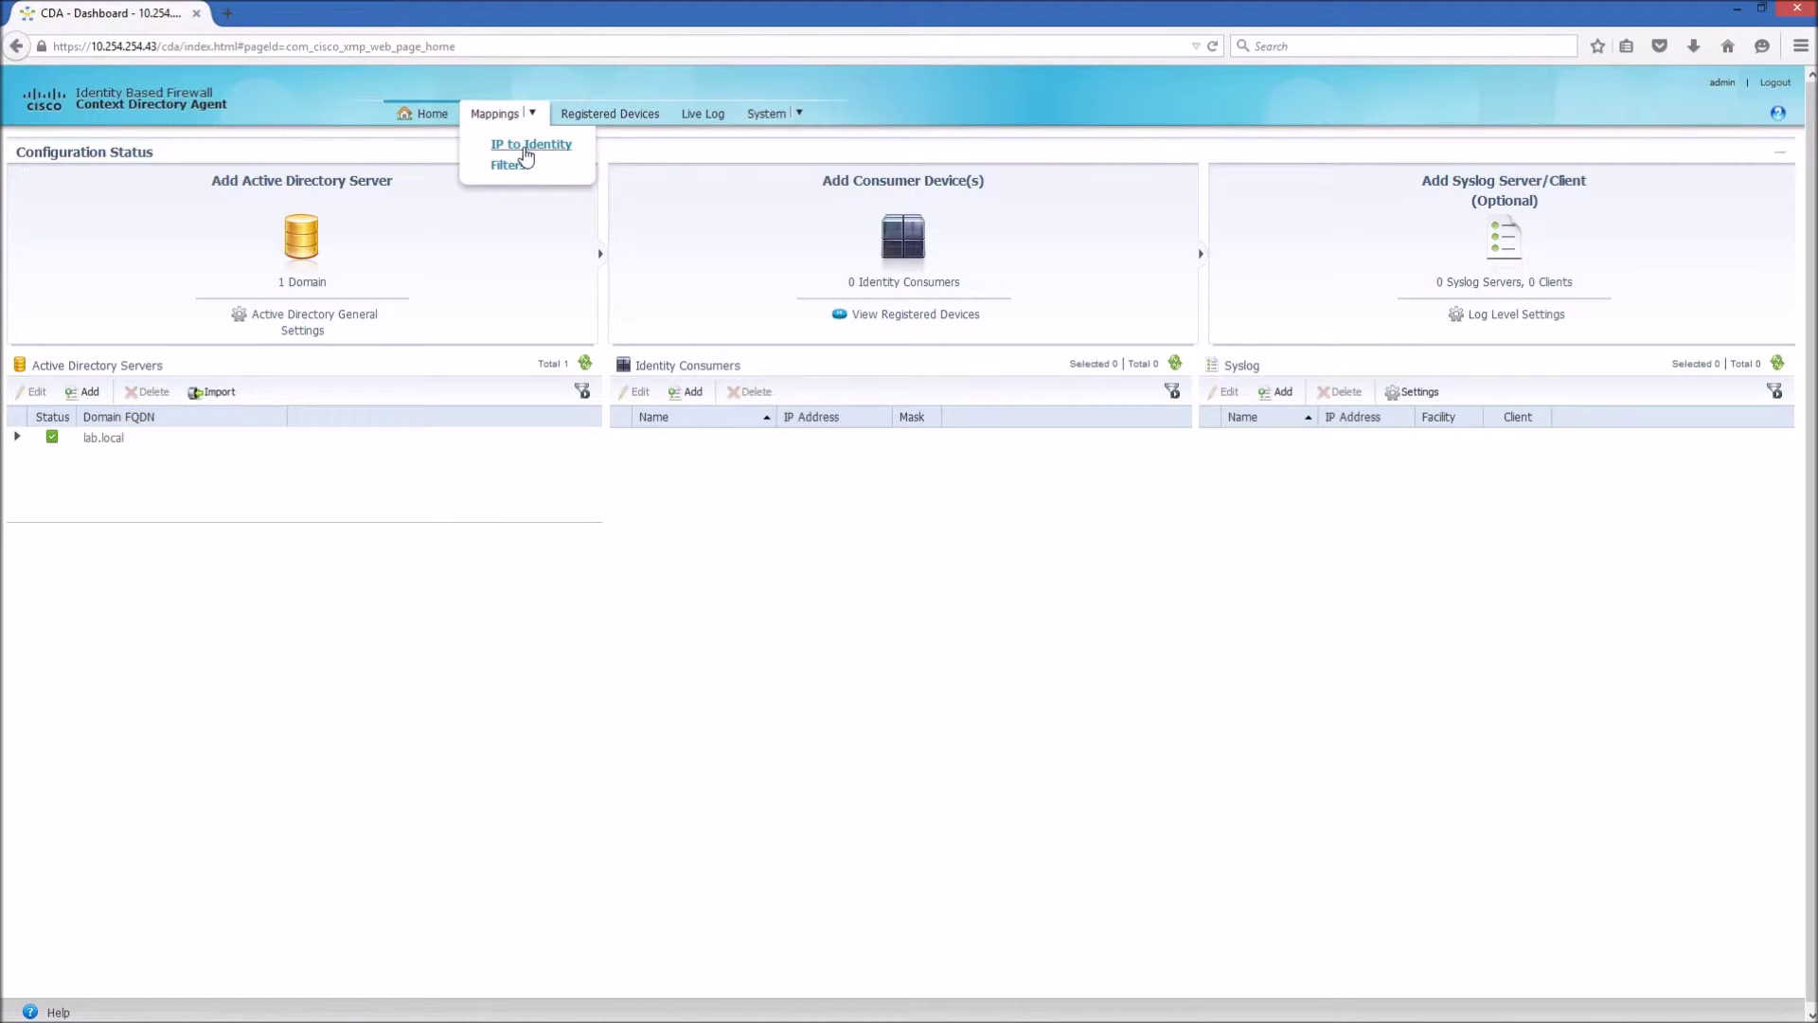
click(518, 145)
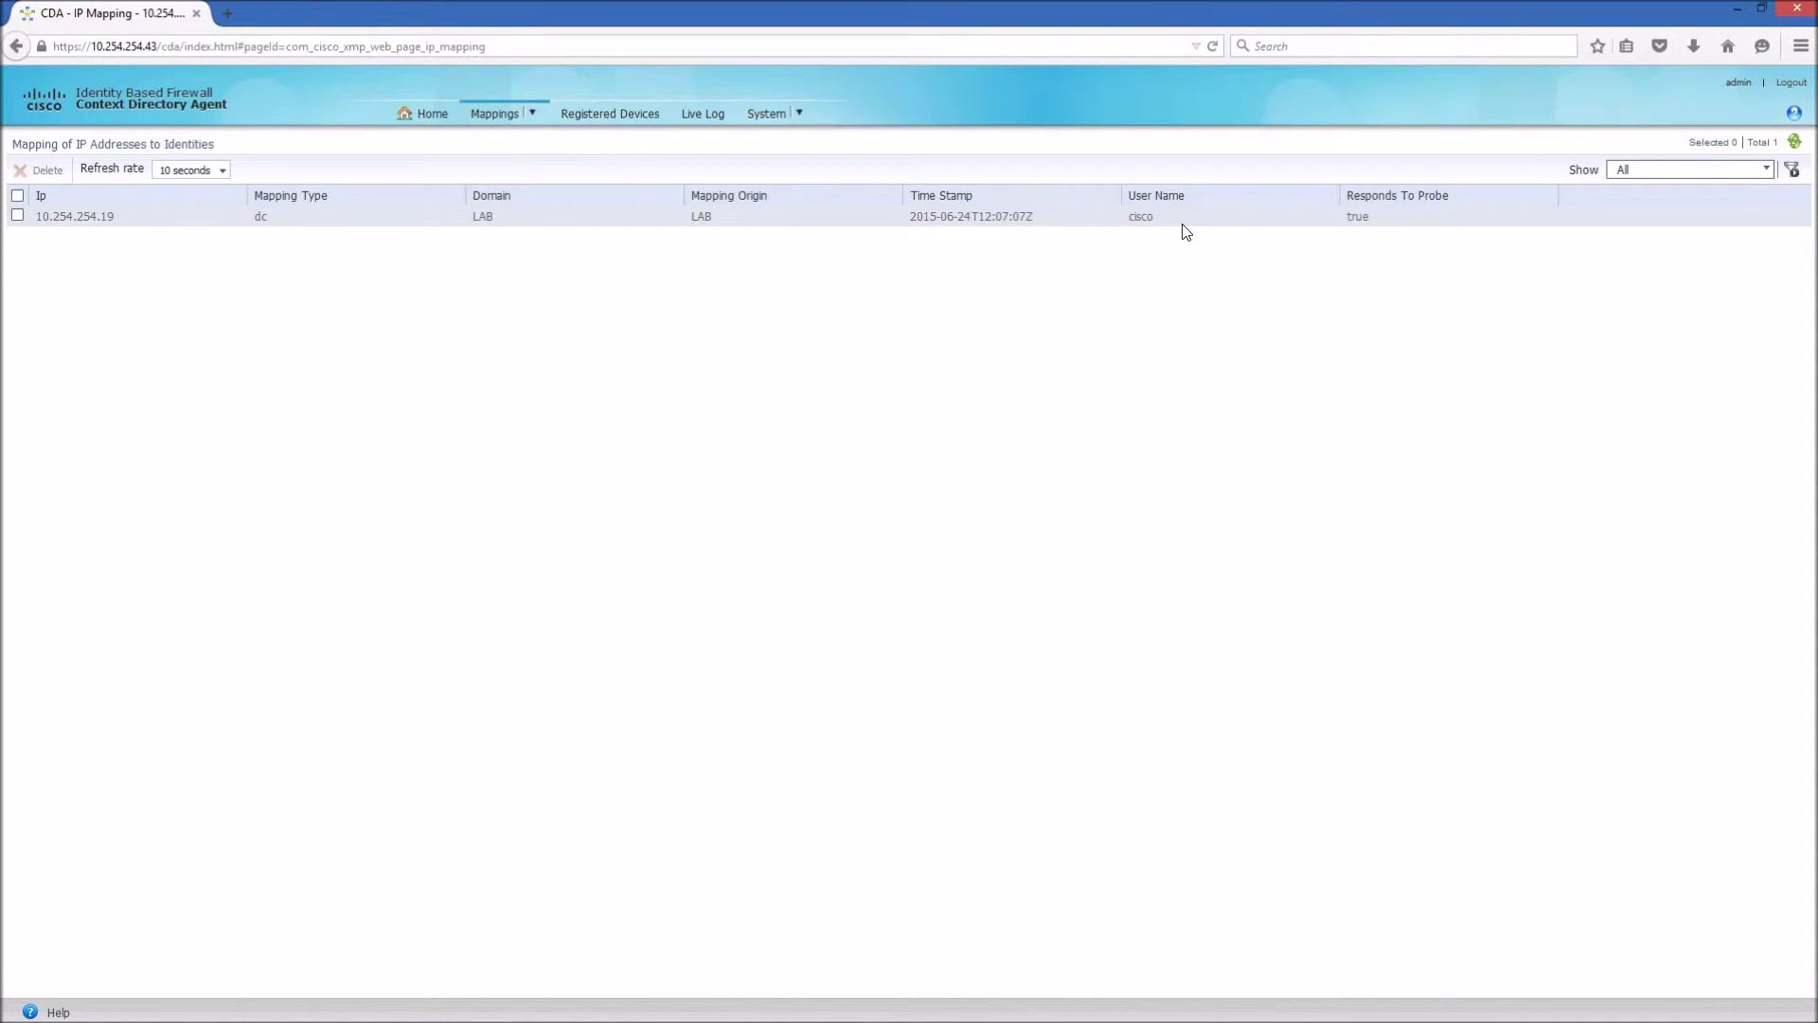
mouse_move(470, 1013)
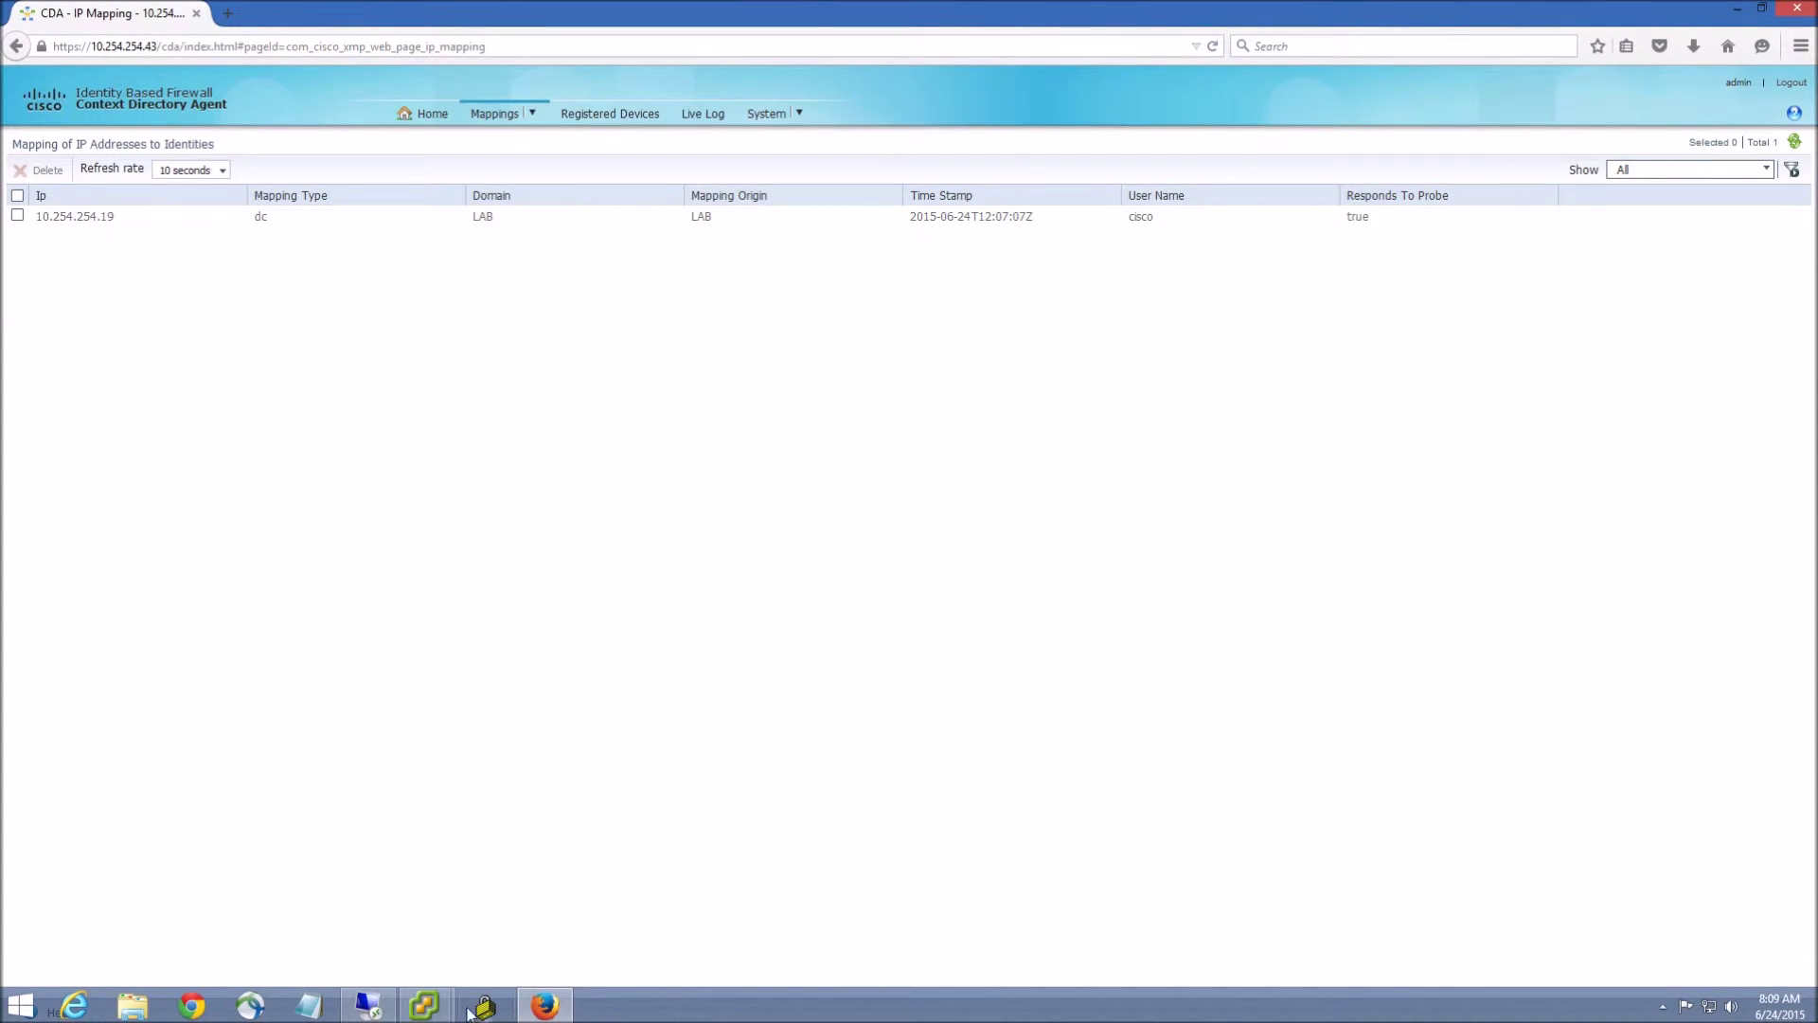
click(369, 1006)
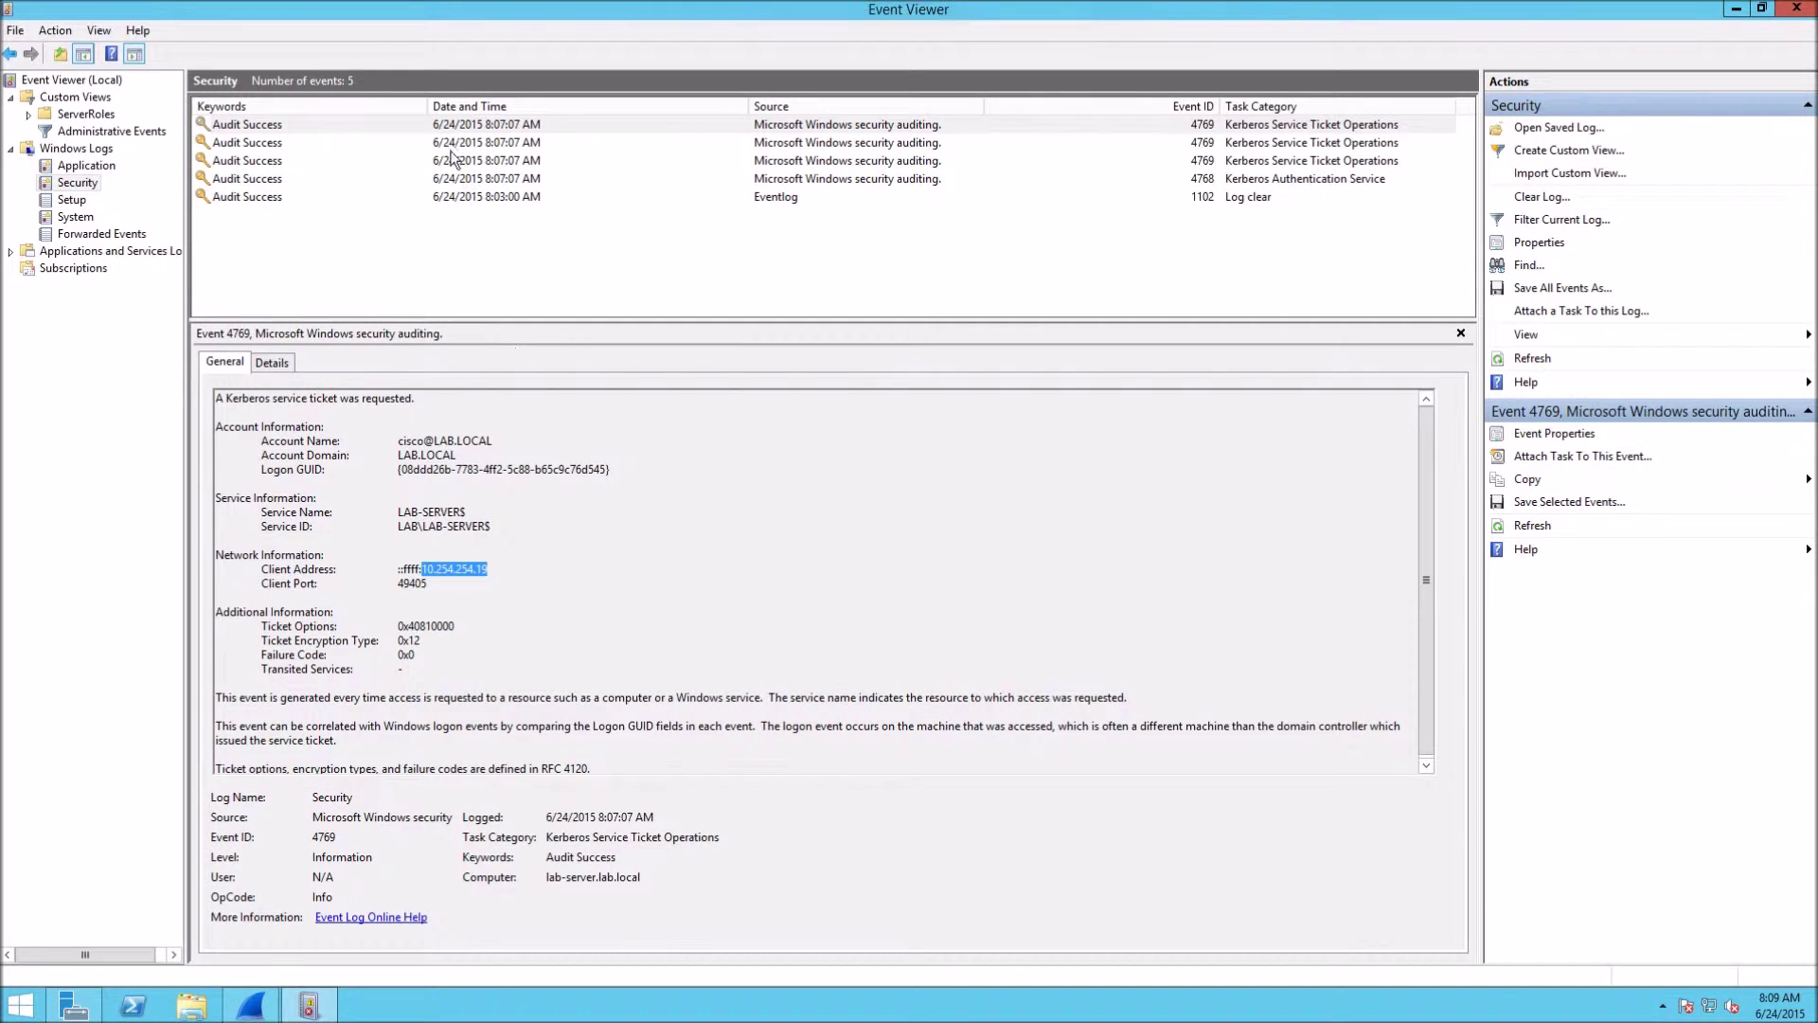